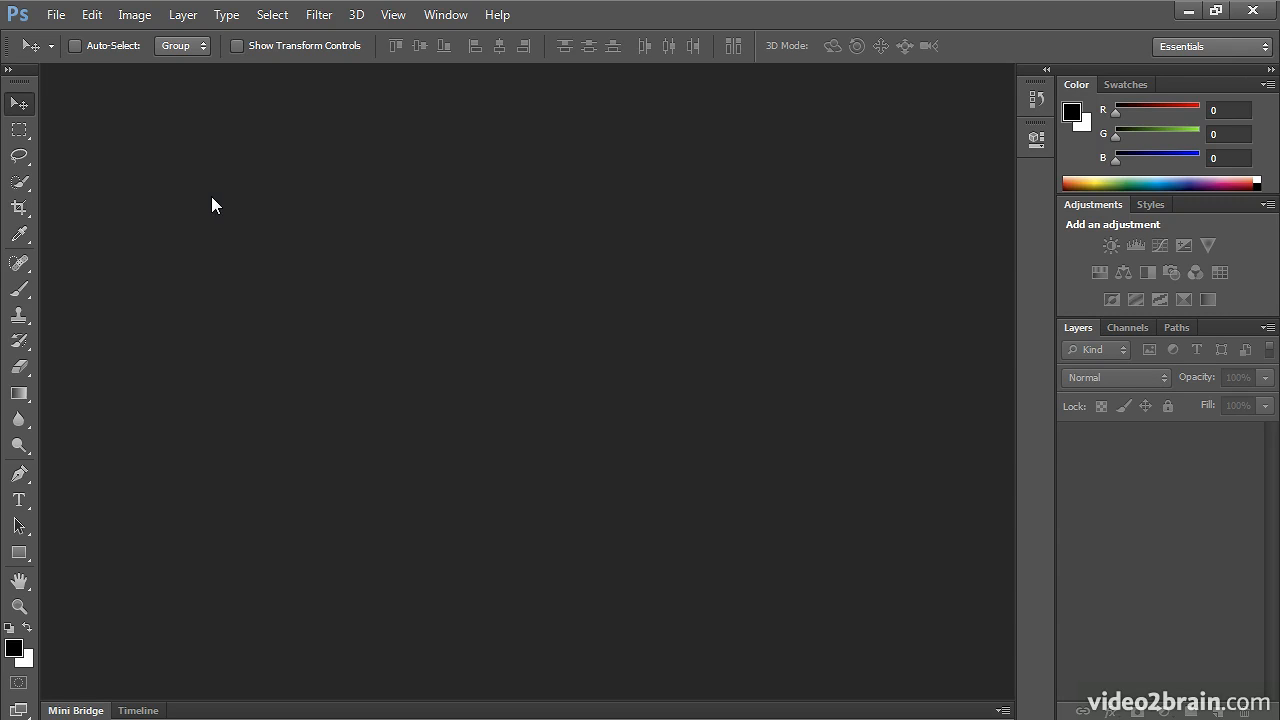
Switch to Adobe Bridge from Photoshop and maximize its window.
click(51, 18)
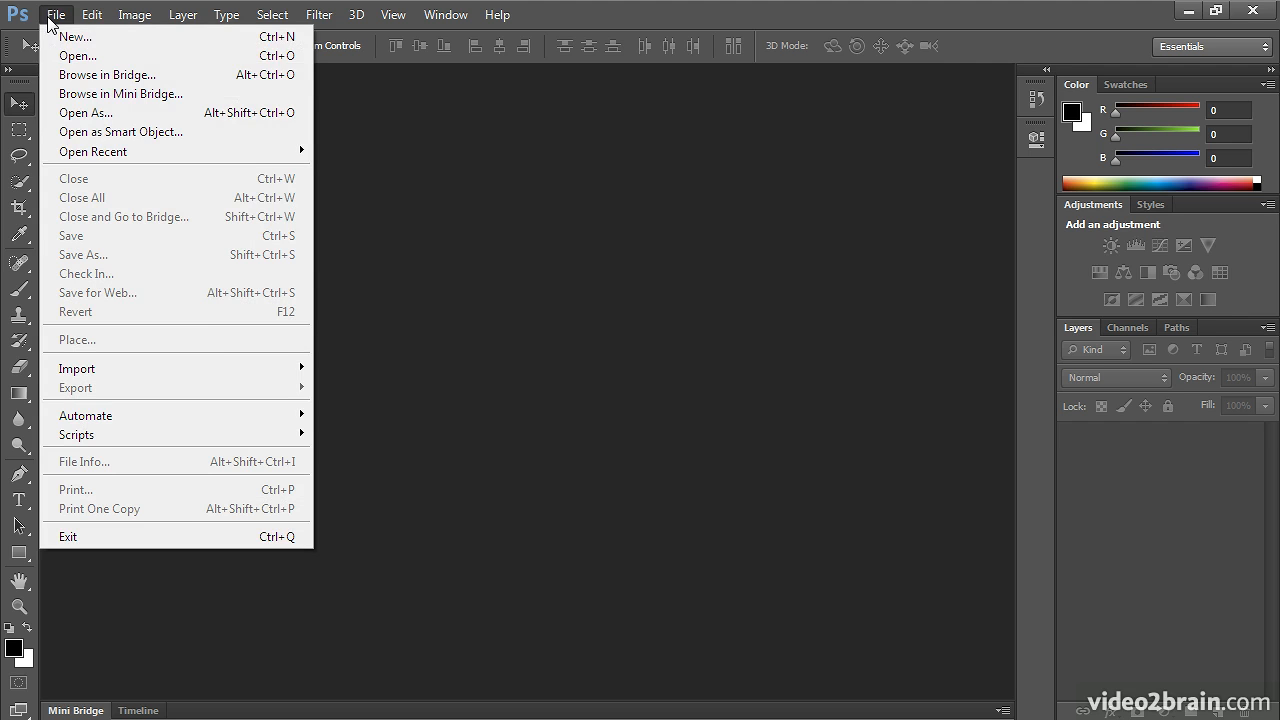
click(121, 80)
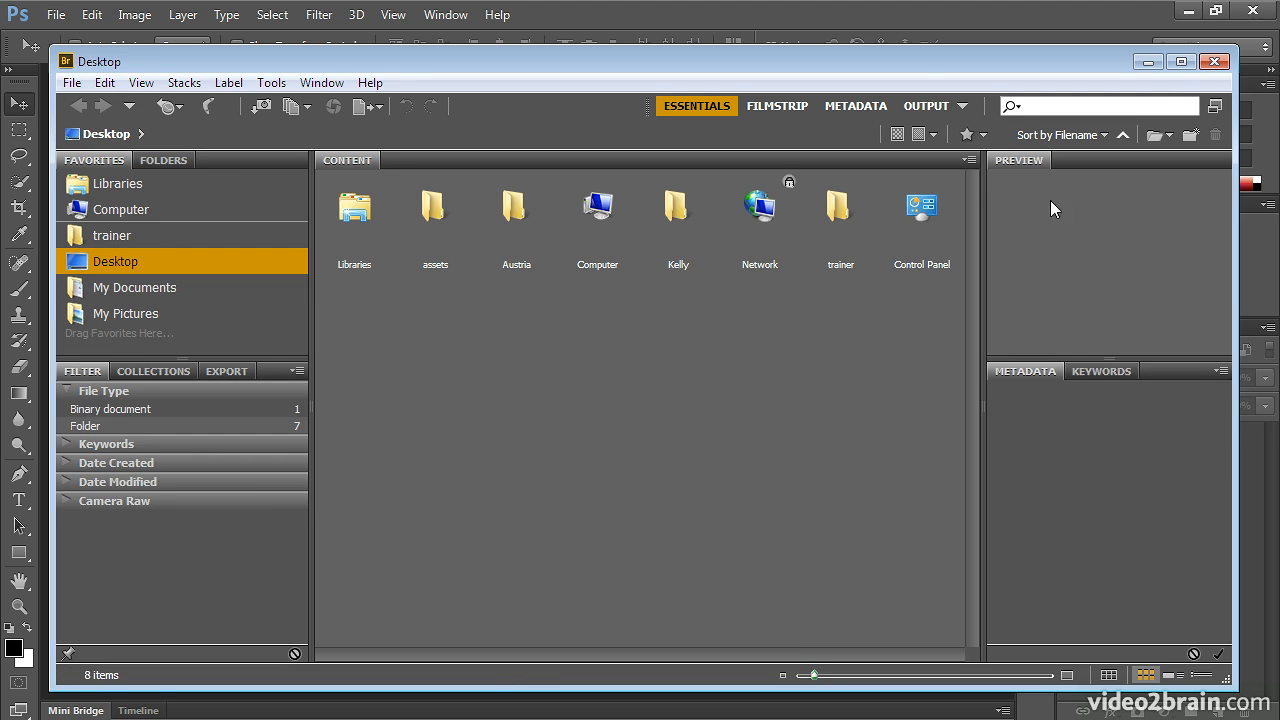
click(1181, 62)
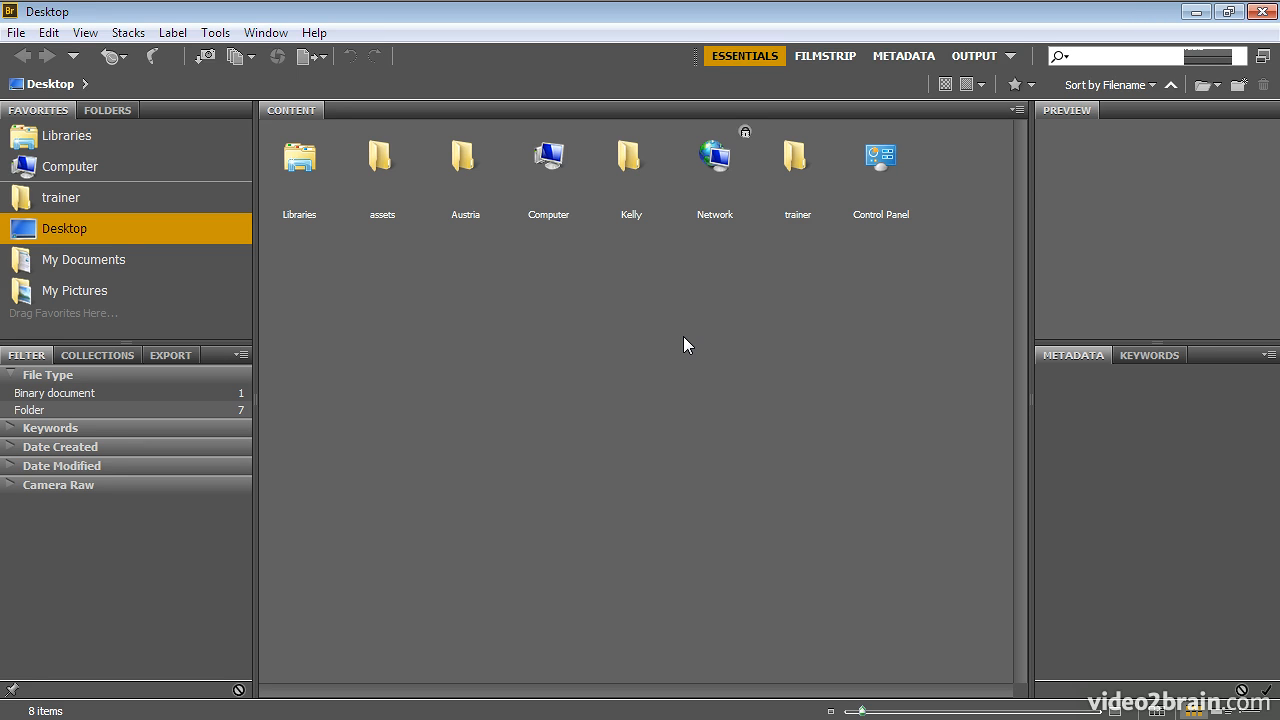
Open the Photo Downloader in its advanced view and choose Apple iPhone as the photo source.
click(17, 33)
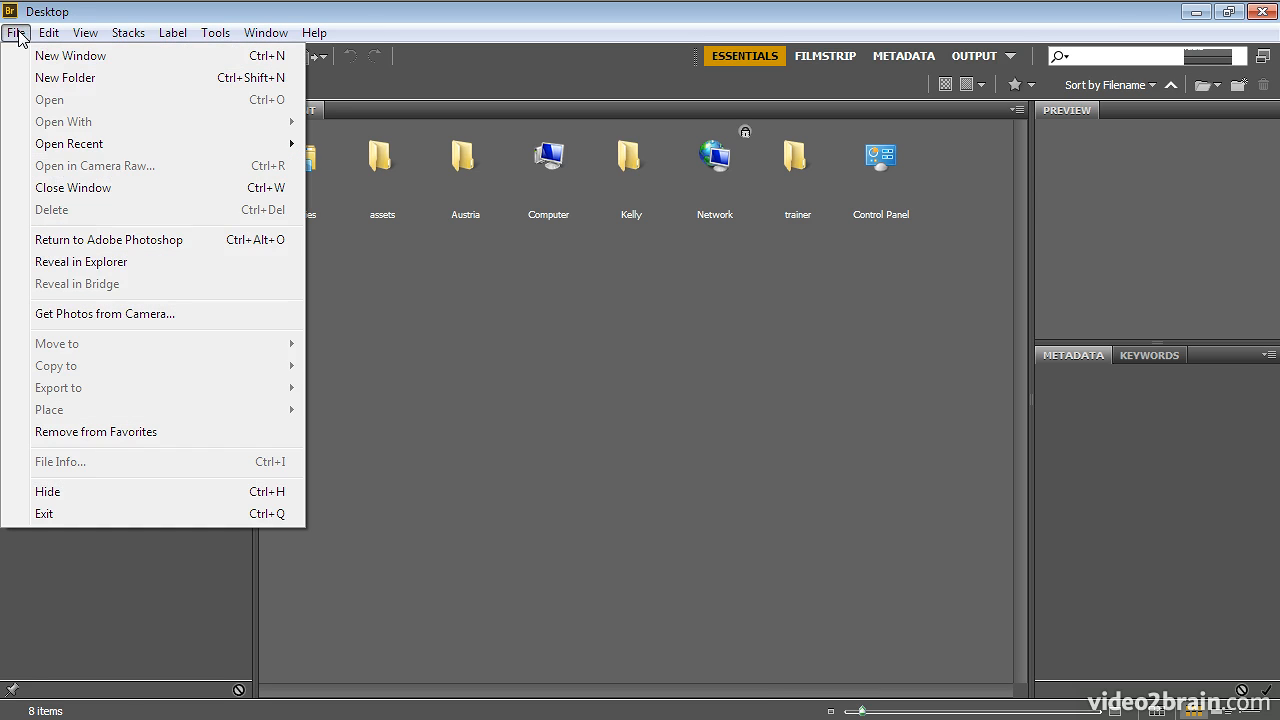
click(134, 316)
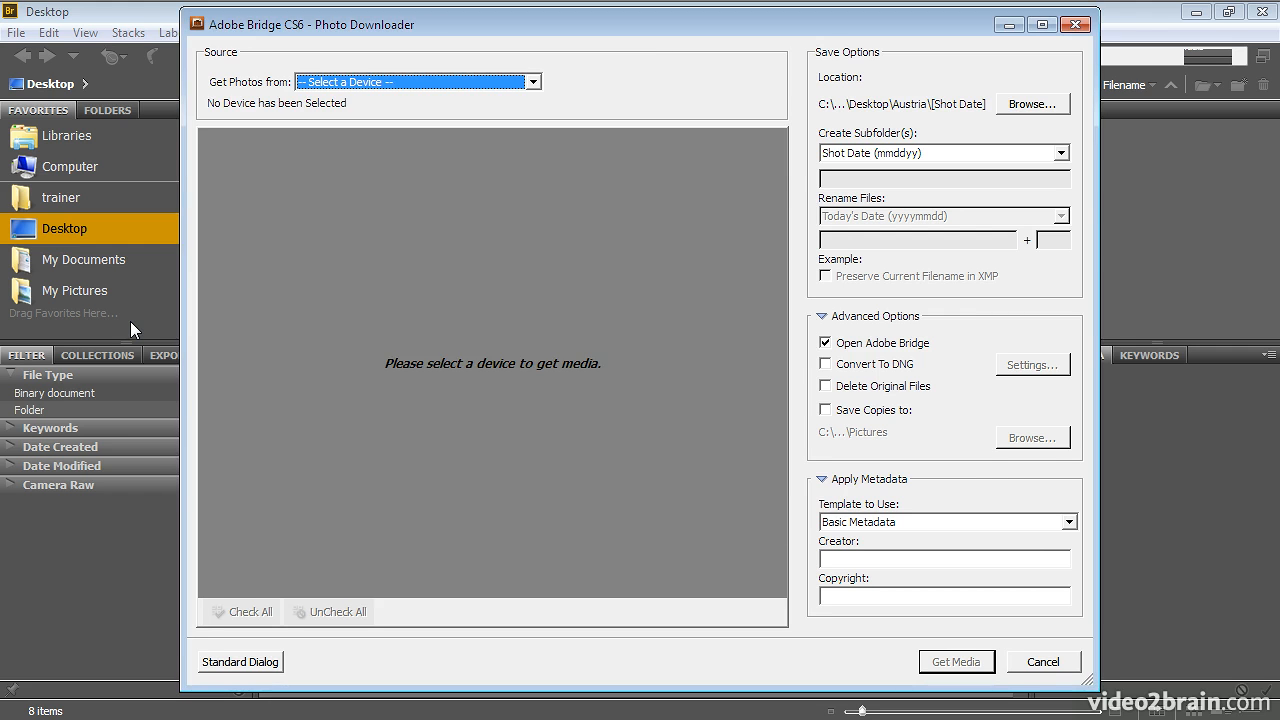
click(240, 662)
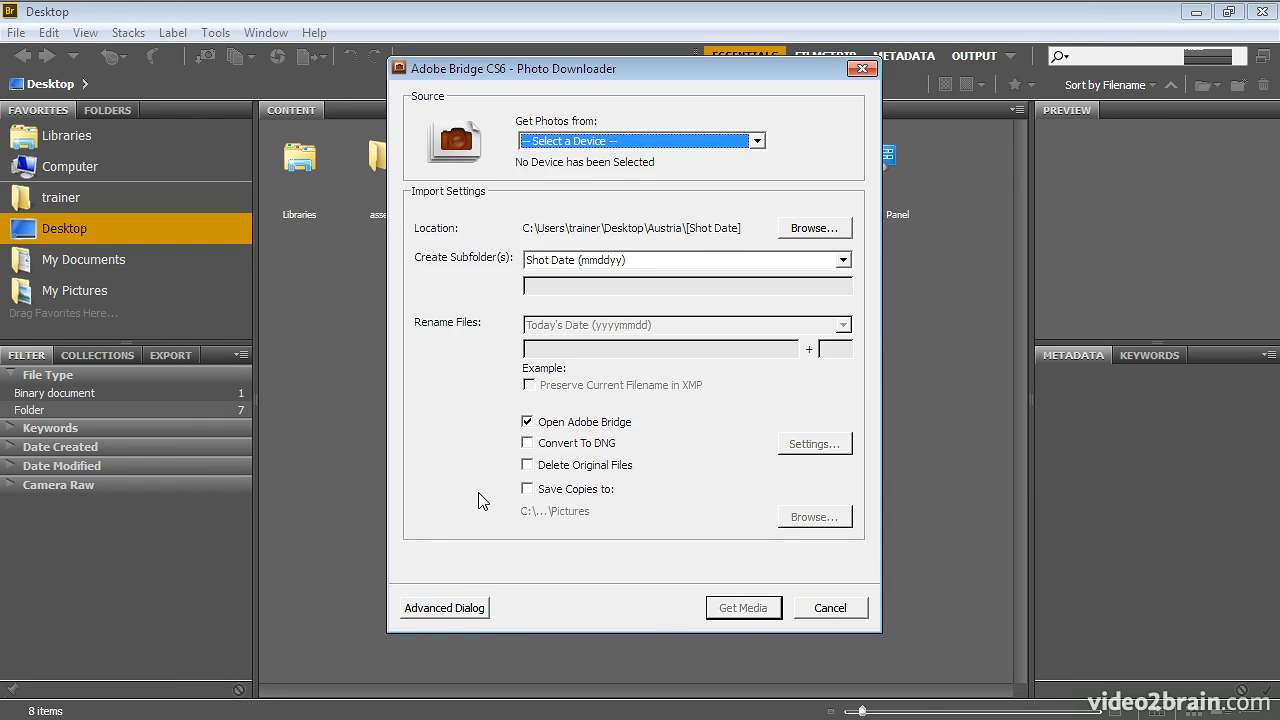
click(431, 614)
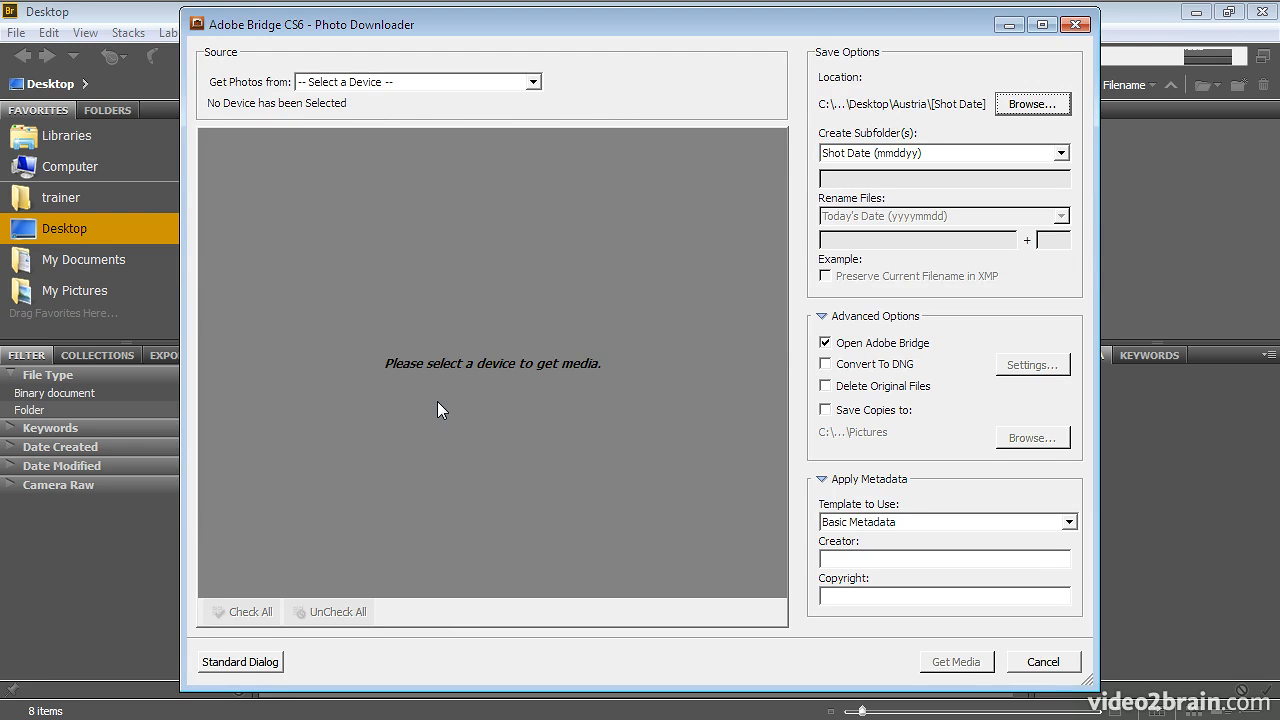
click(534, 83)
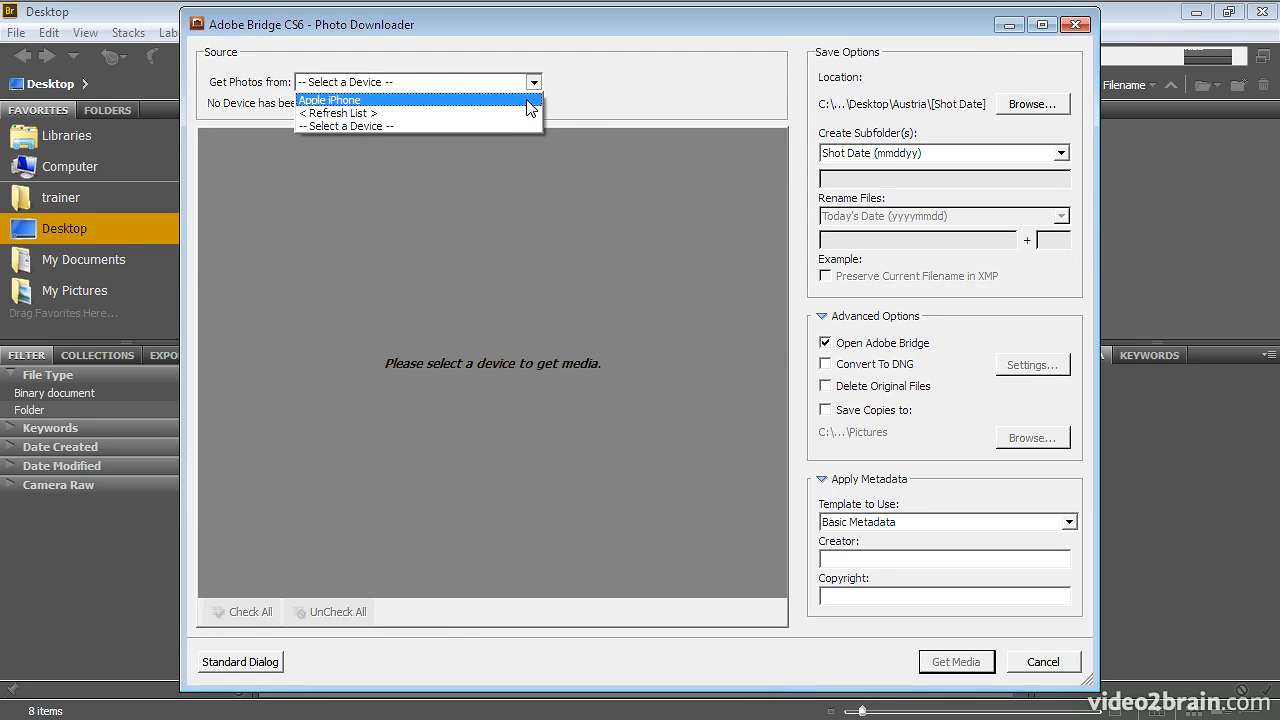
click(530, 100)
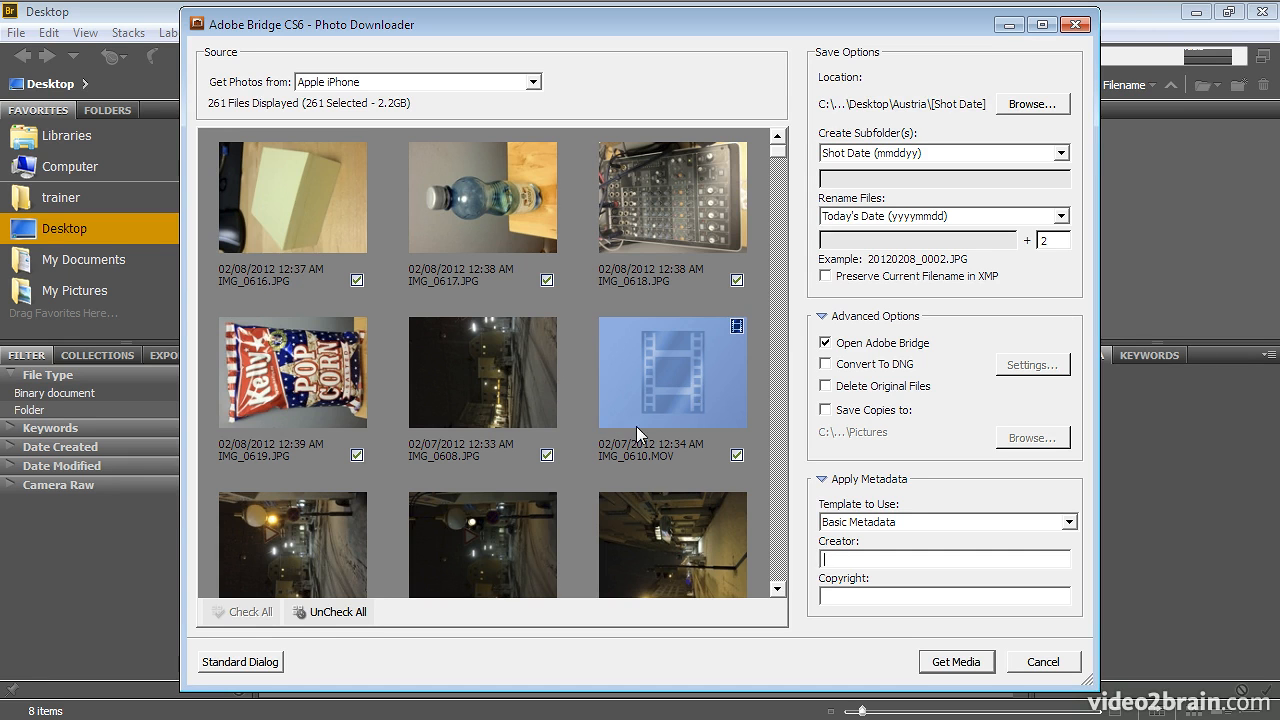
Deselect all the photos, then mark only IMG_0616, IMG_0617, IMG_0618, IMG_0619 and IMG_0611 for import.
click(336, 612)
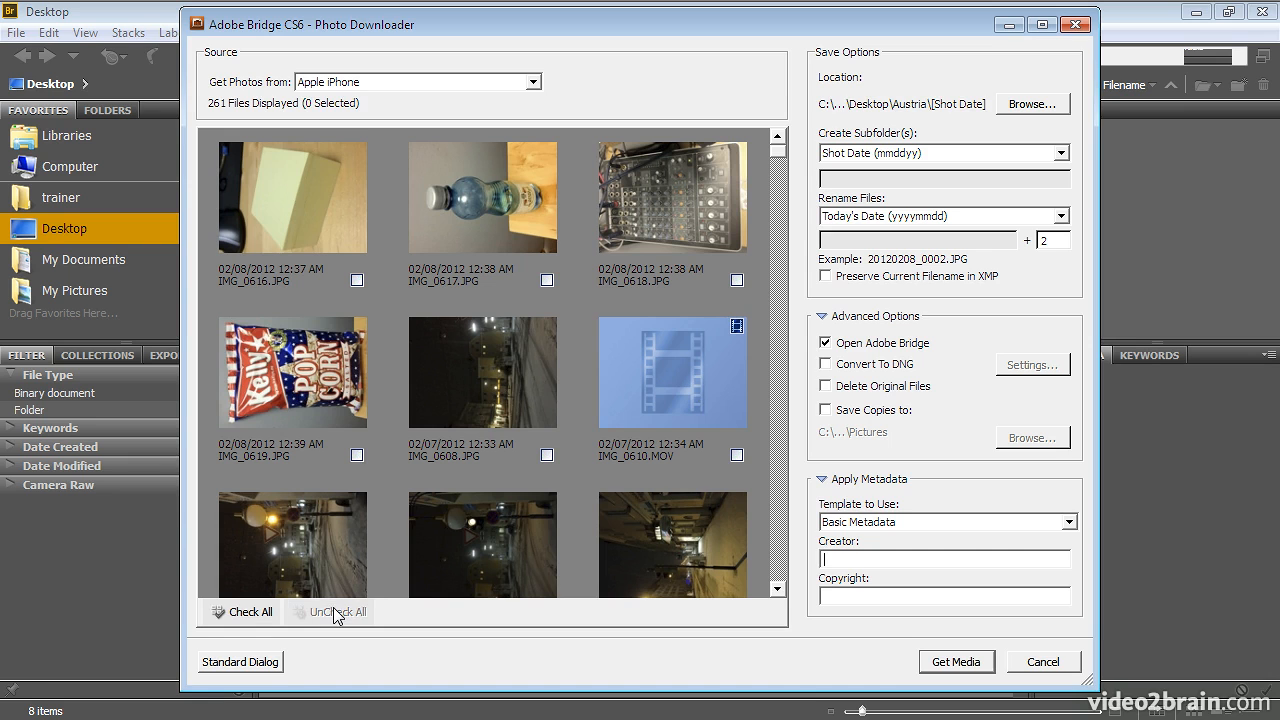
click(357, 280)
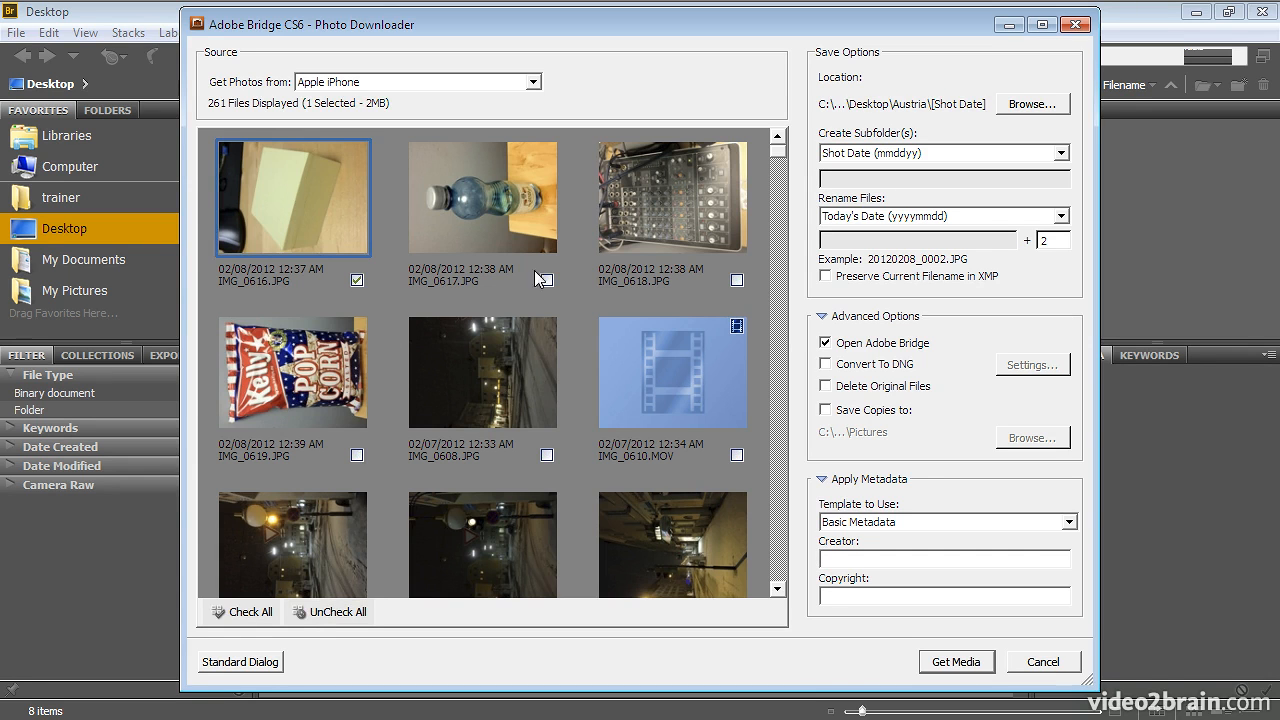
click(547, 271)
click(547, 281)
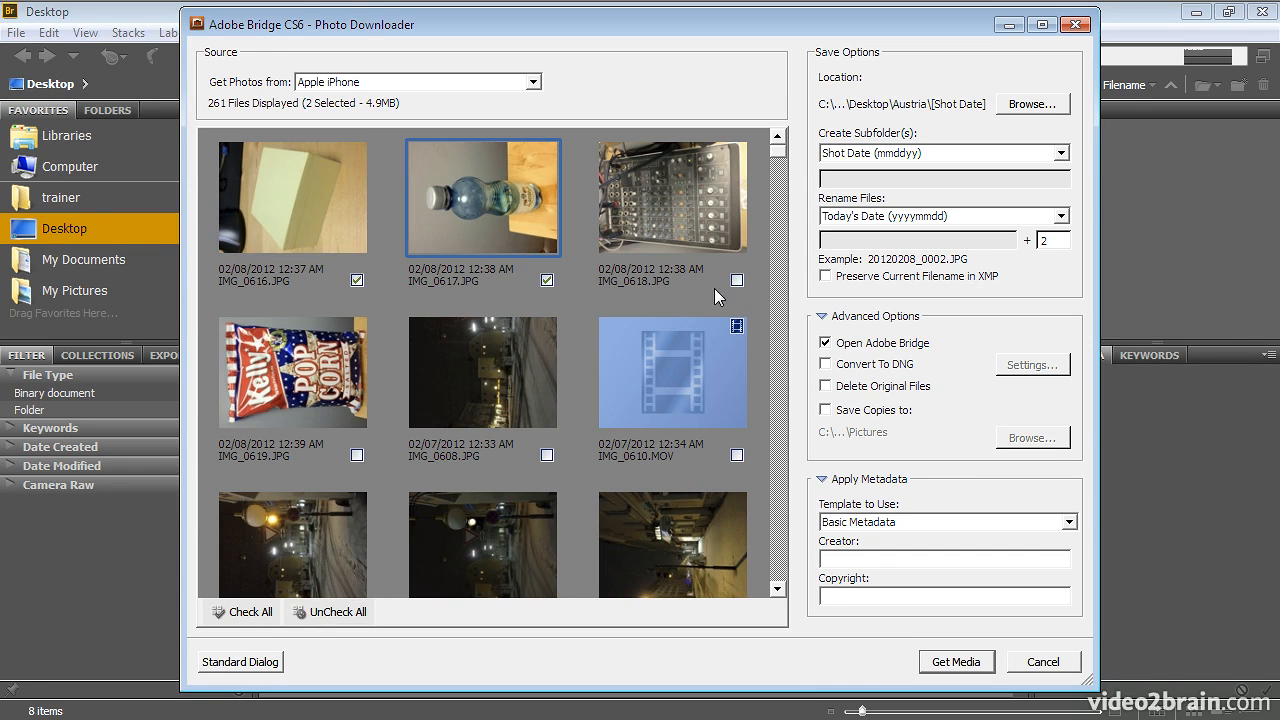
click(737, 281)
click(357, 455)
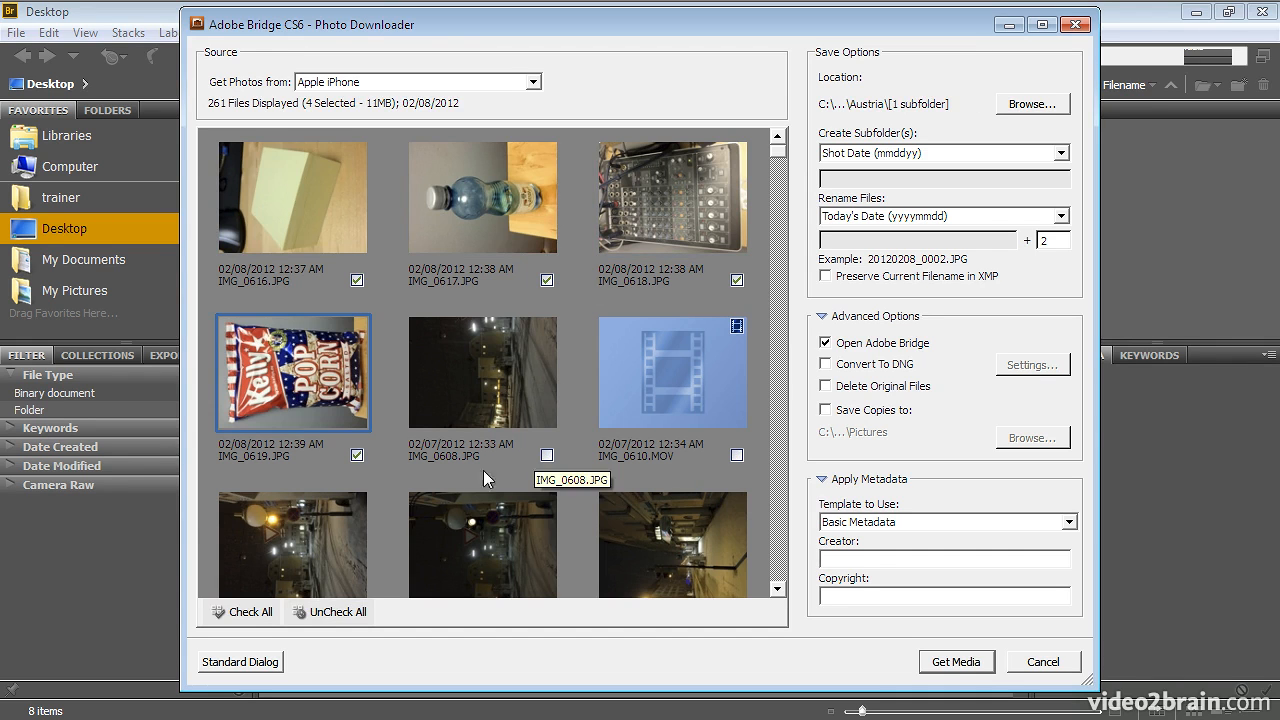
click(777, 589)
click(357, 455)
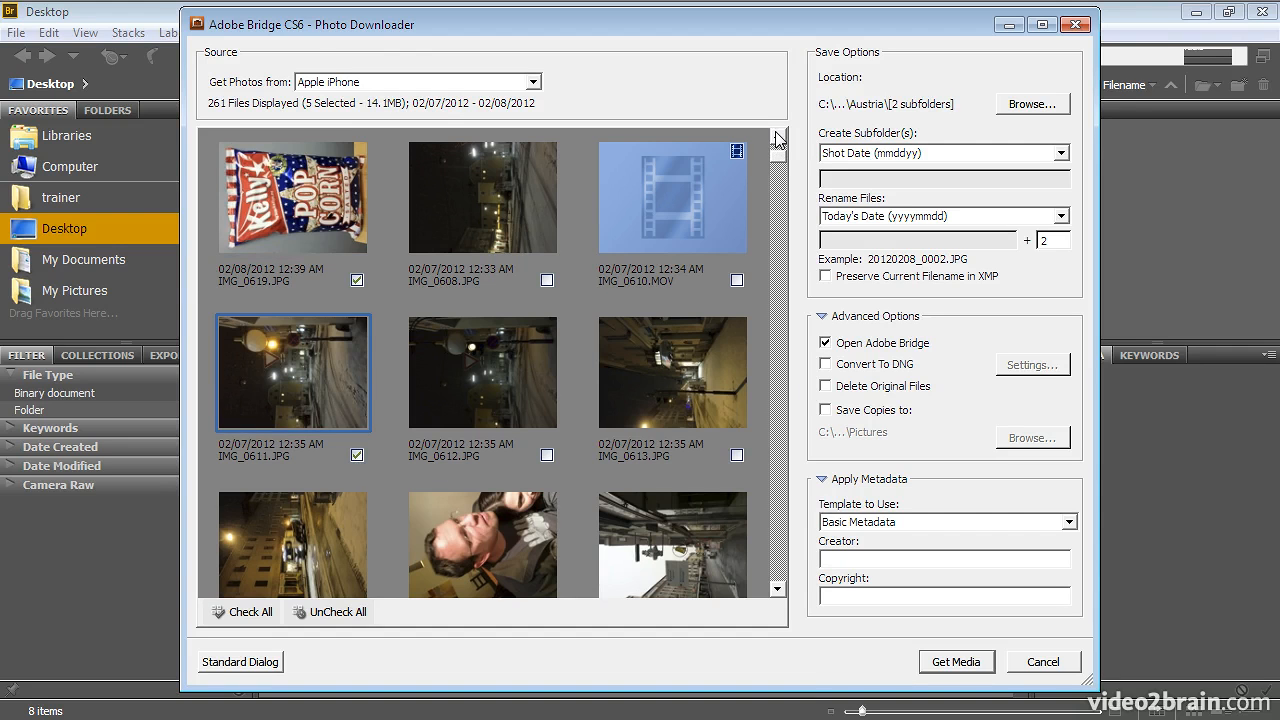
click(777, 135)
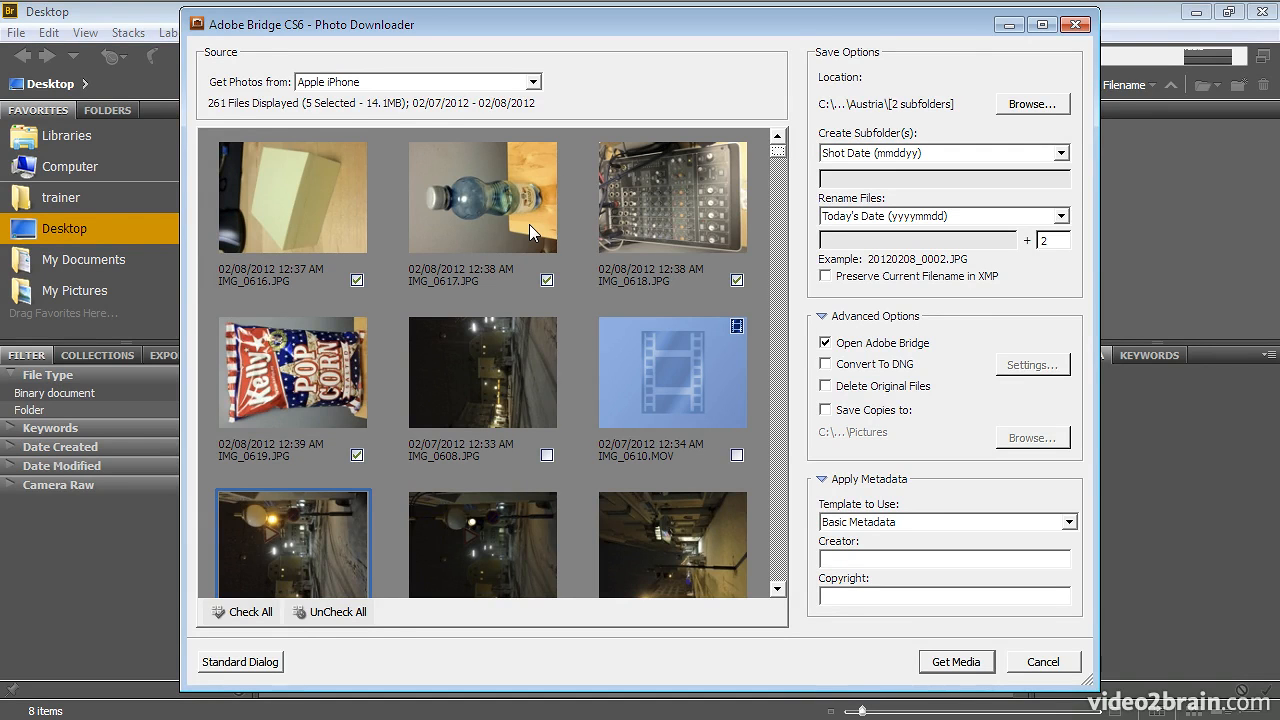
Set the save location to the Austria folder on the Desktop and the subfolder option to None.
click(1049, 109)
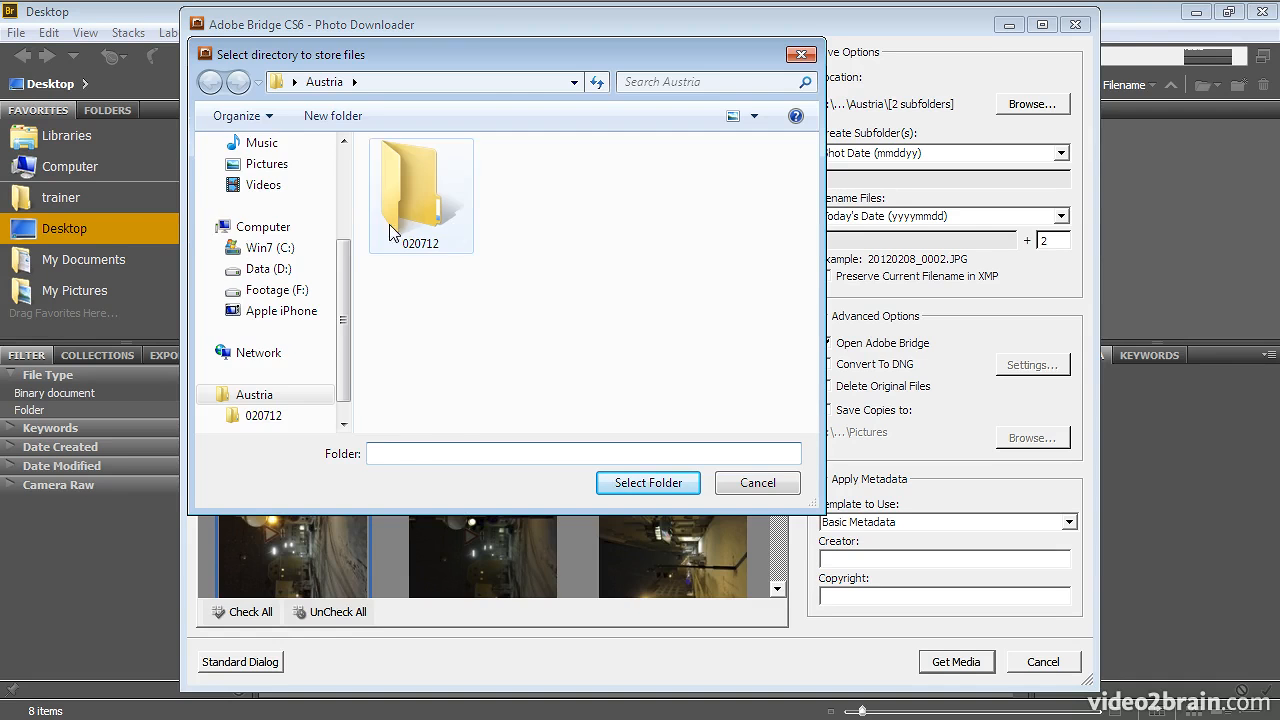
drag(343, 265, 340, 165)
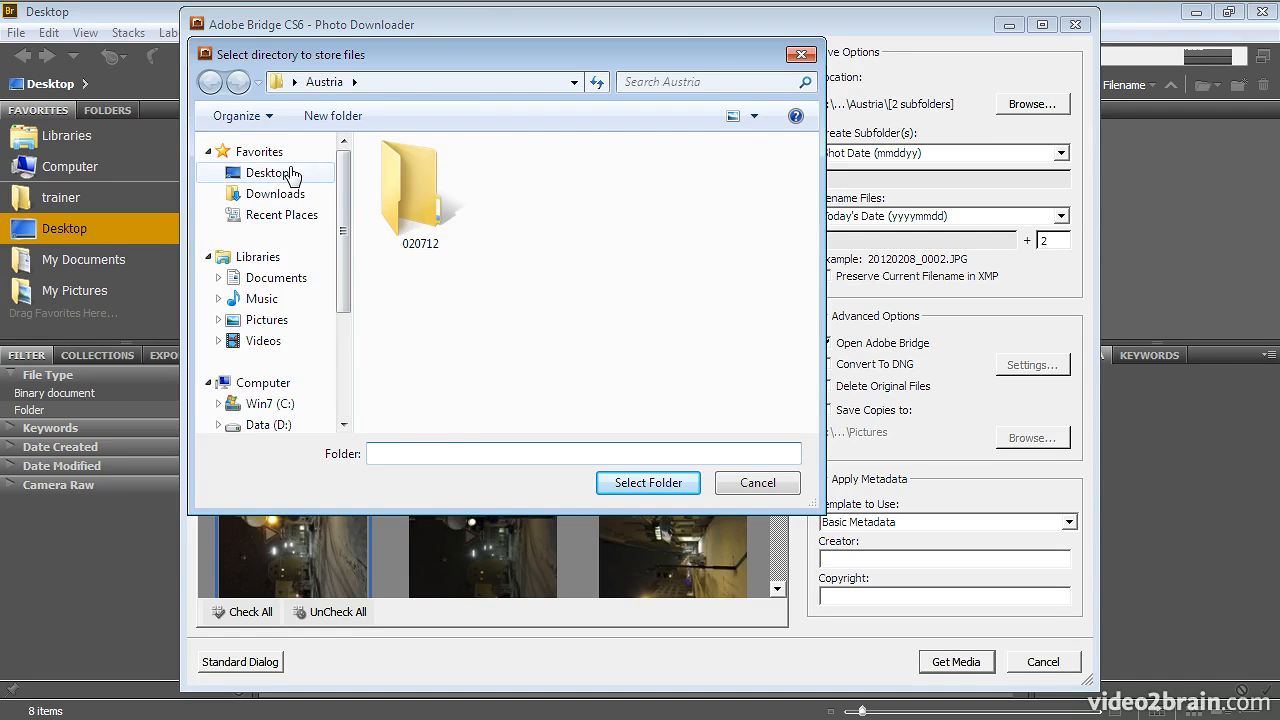
click(270, 173)
drag(809, 303, 809, 325)
double_click(448, 376)
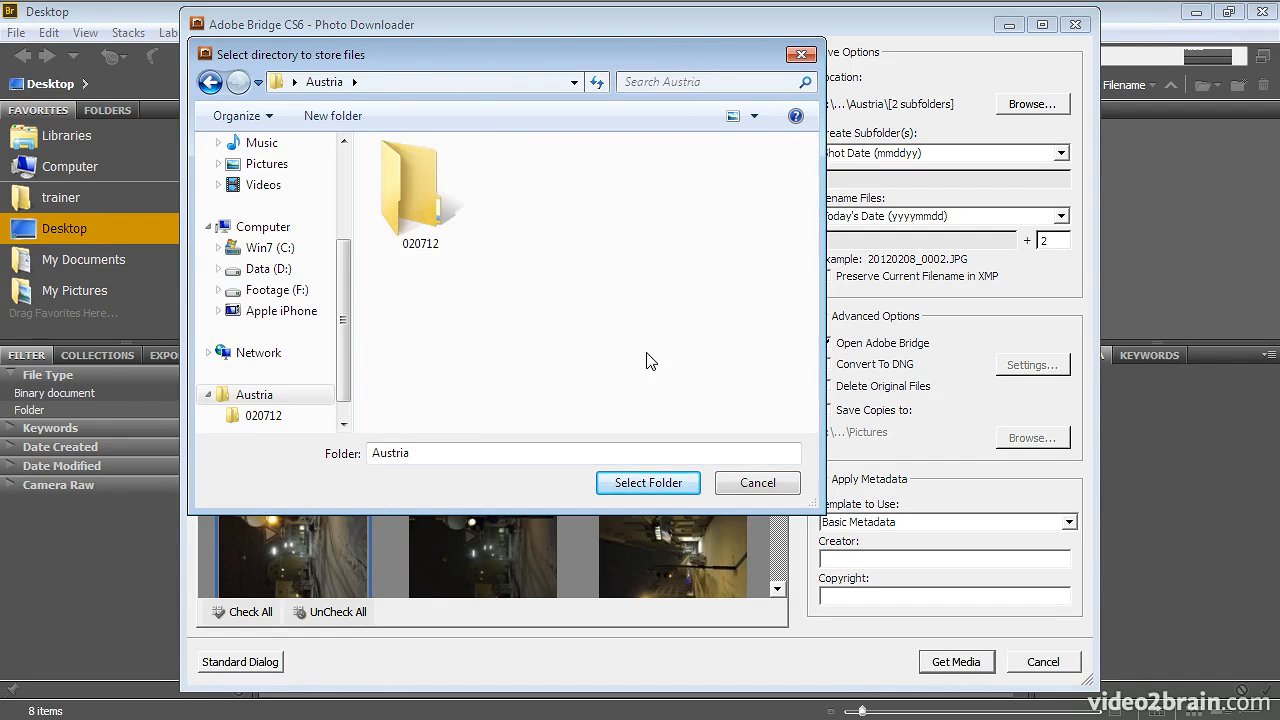
click(652, 482)
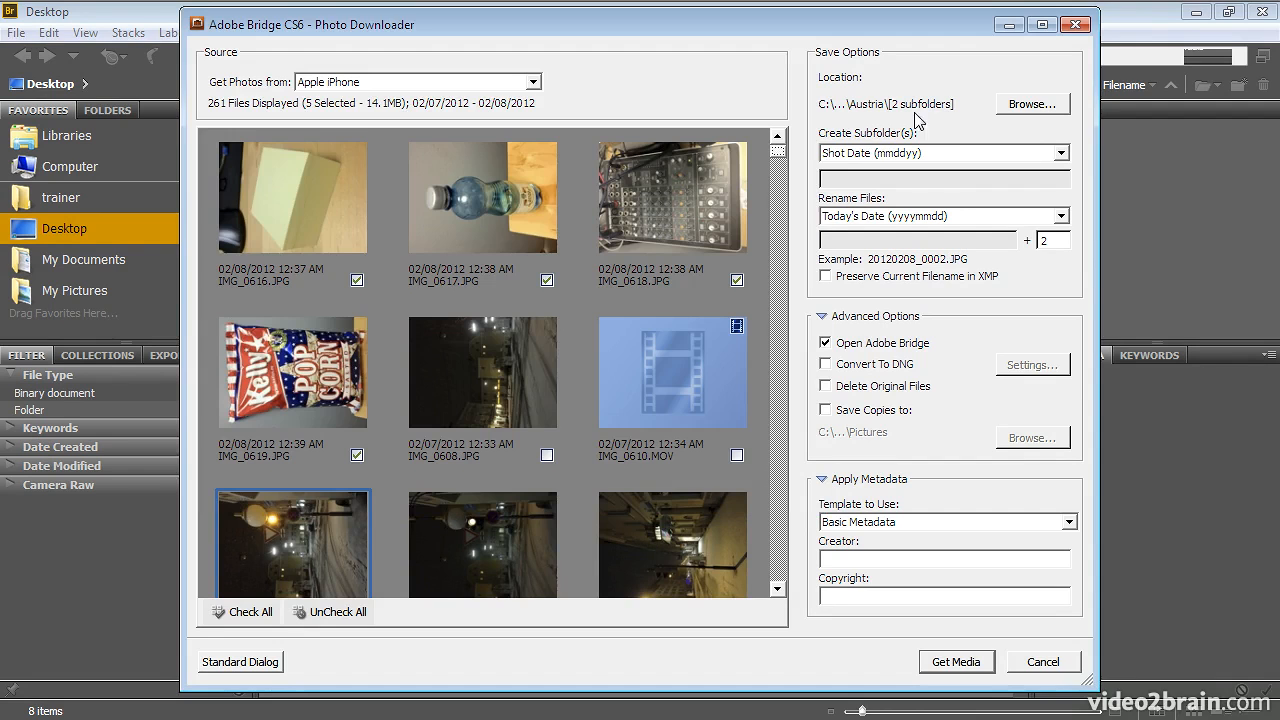
click(853, 163)
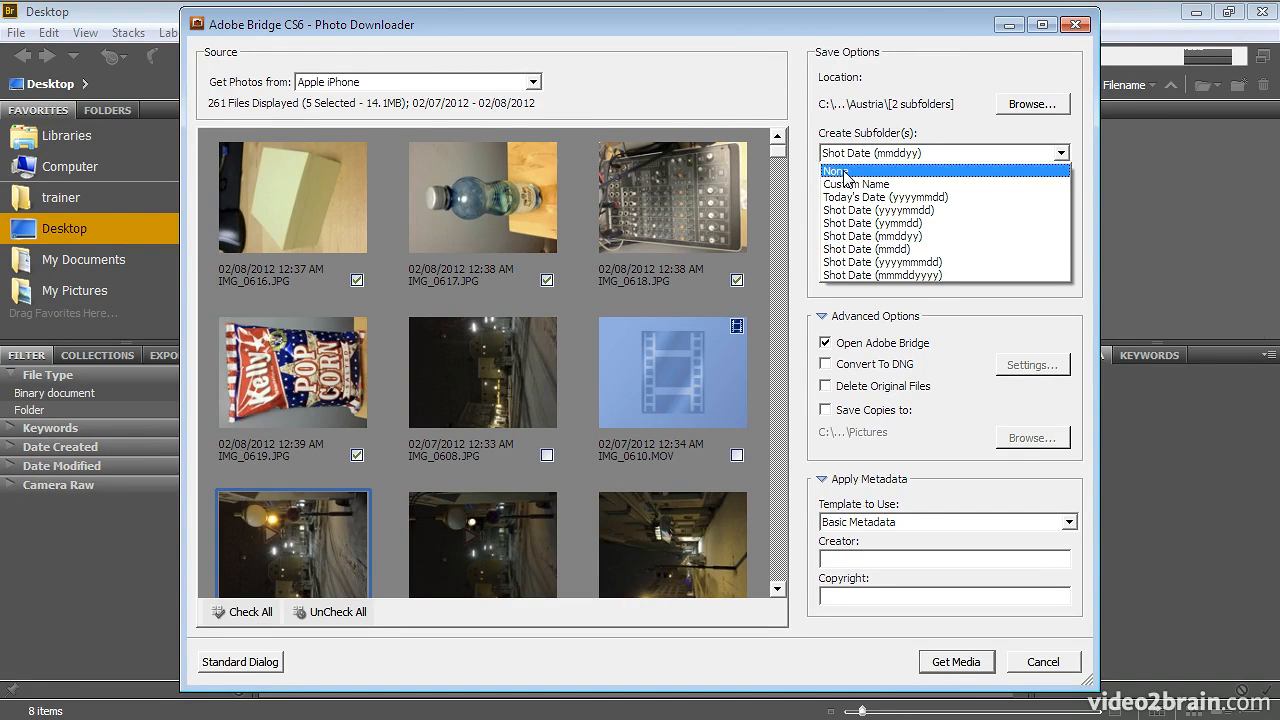
click(840, 171)
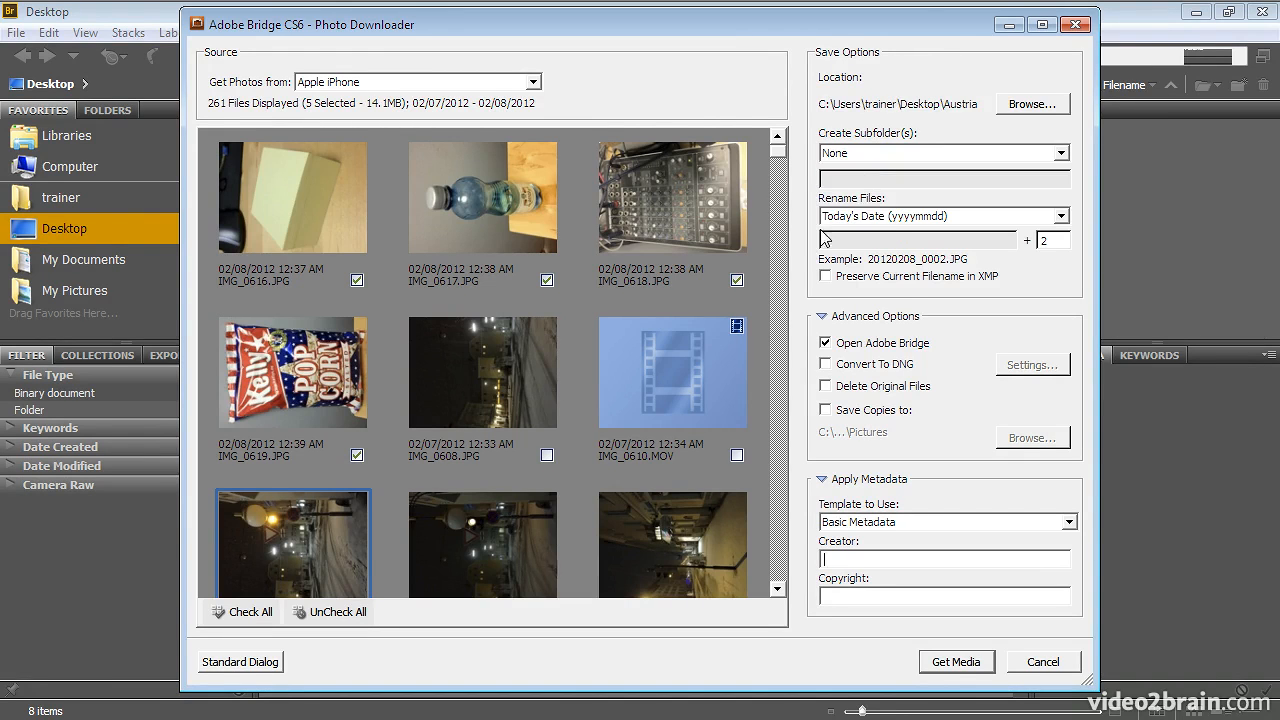
Set the imported files to be renamed with the custom name "studio", numbered from 1.
click(896, 220)
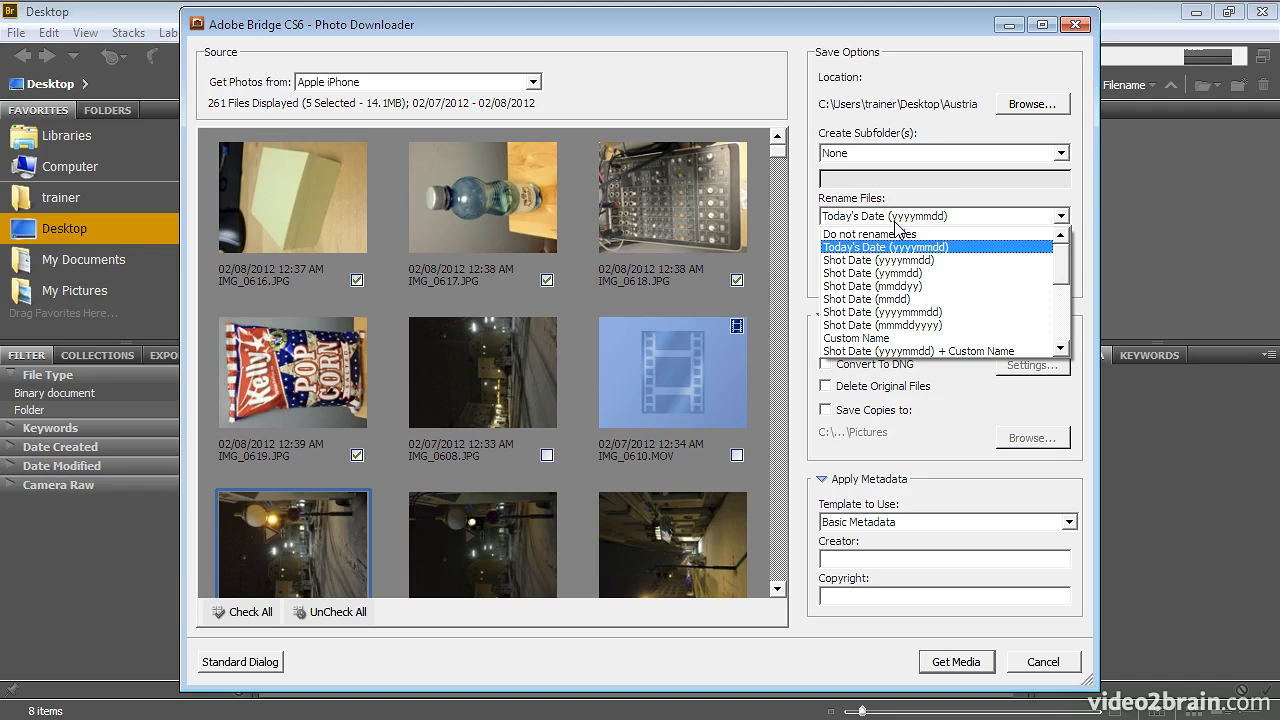
click(855, 340)
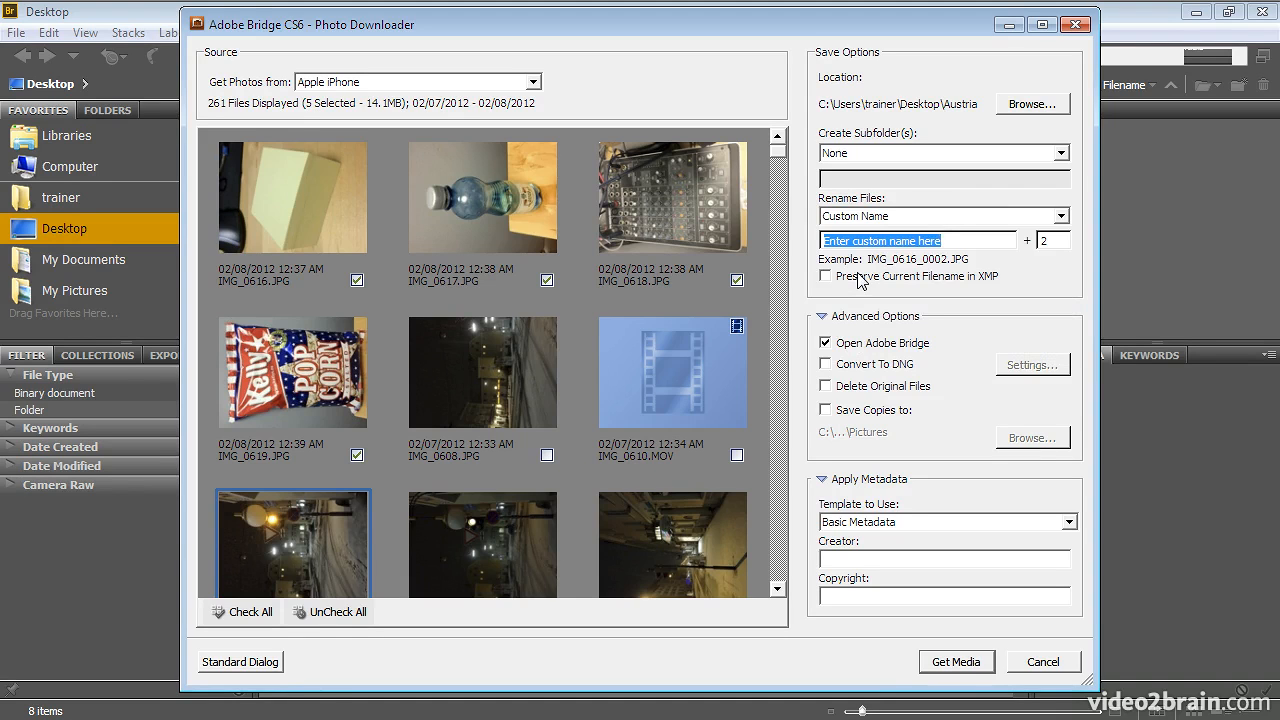
text(st)
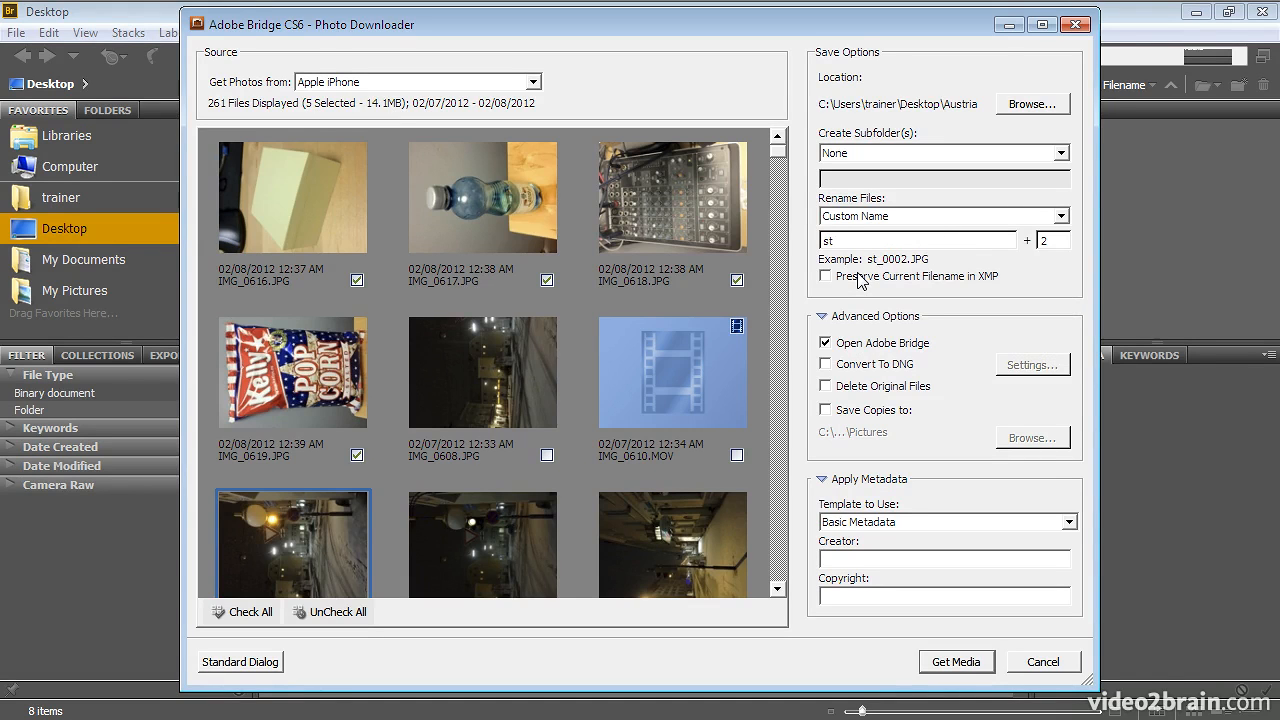
text(udio)
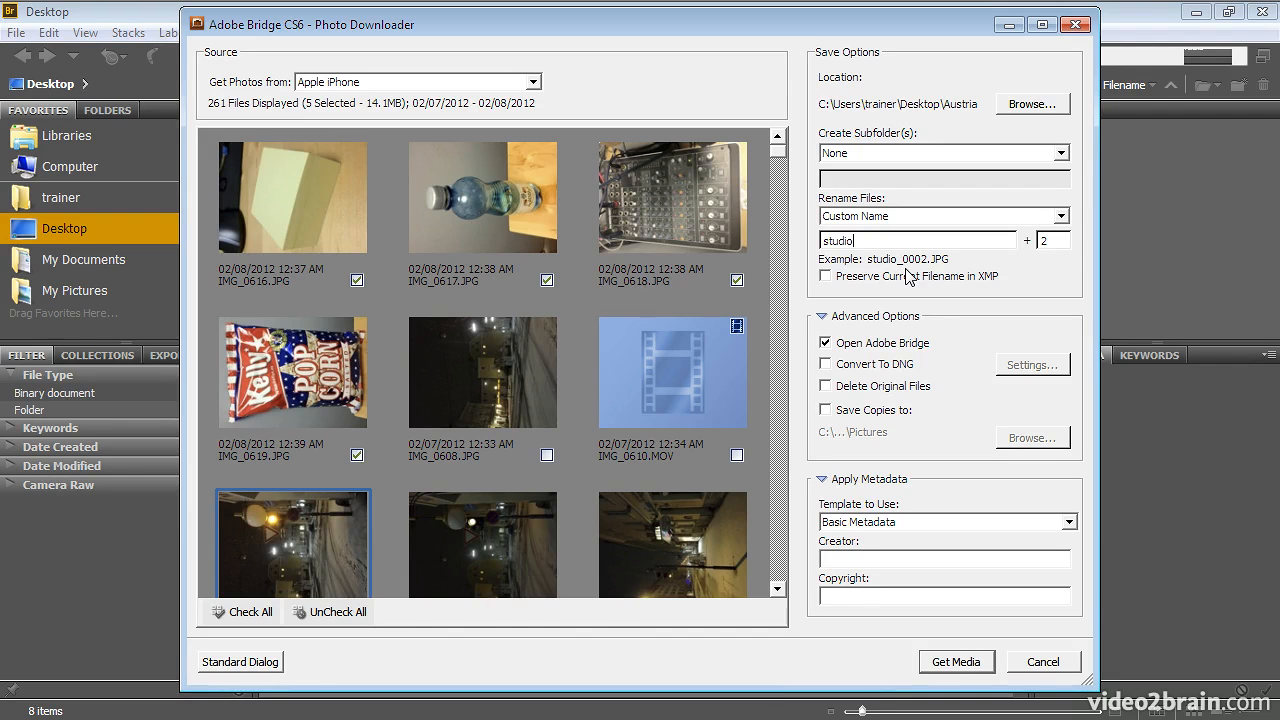
drag(1058, 241, 1011, 241)
text(1)
Fill in the metadata with the creator's full name and a 2012 copyright notice containing that name.
click(852, 557)
text(Kelly McCatra)
key(BackSpace)
key(BackSpace)
text(hran)
click(854, 599)
text(2012 Kelly )
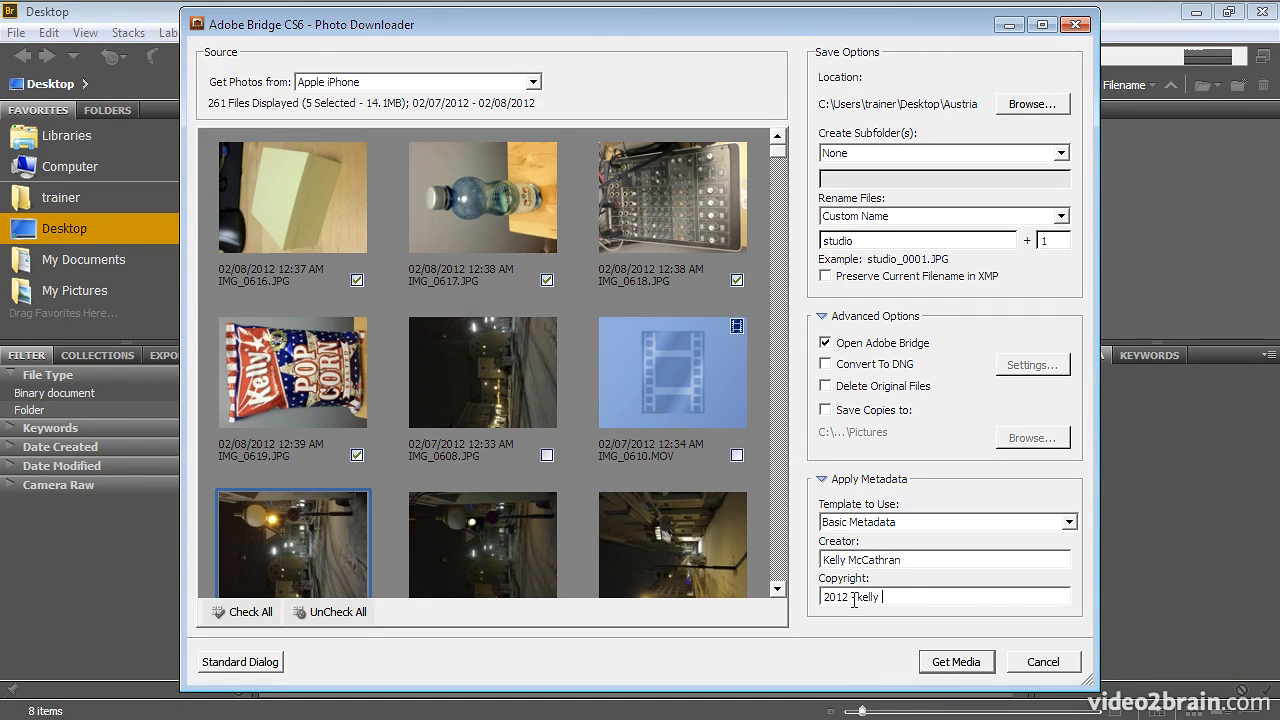
text(mccathran)
Add IMG_0598.JPG to the selection and import the marked photos.
click(778, 267)
click(778, 267)
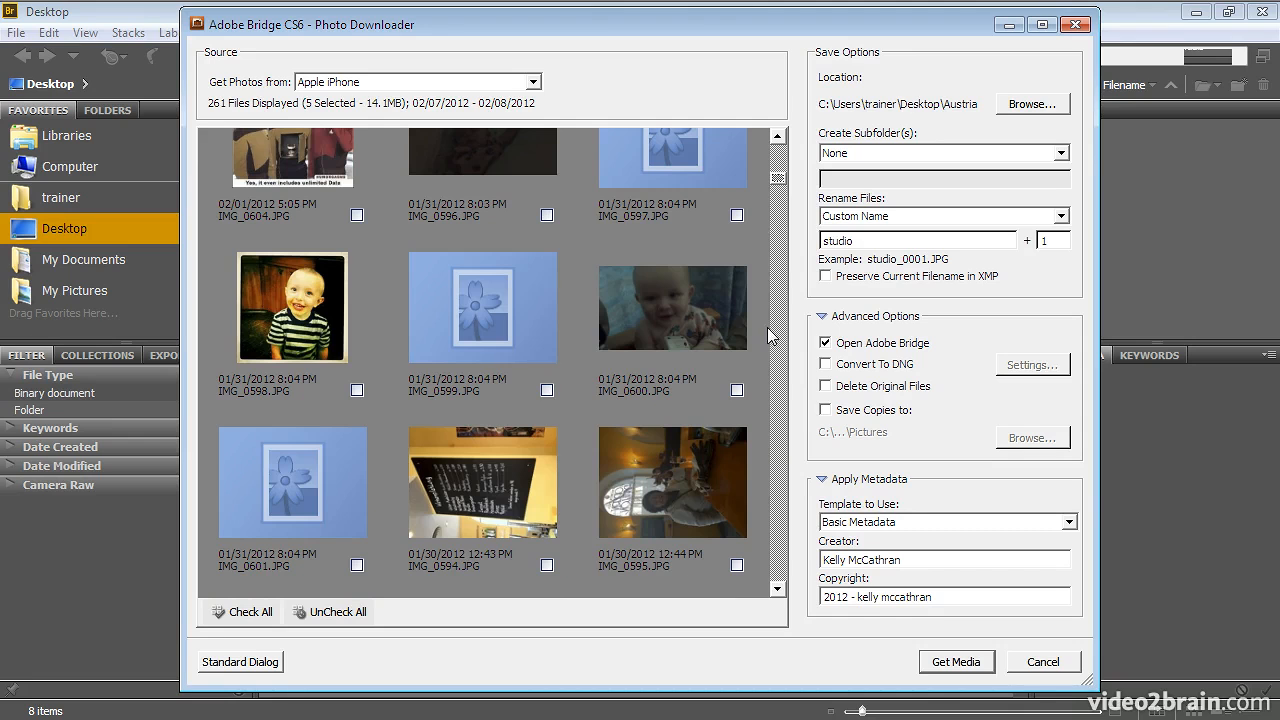
click(357, 390)
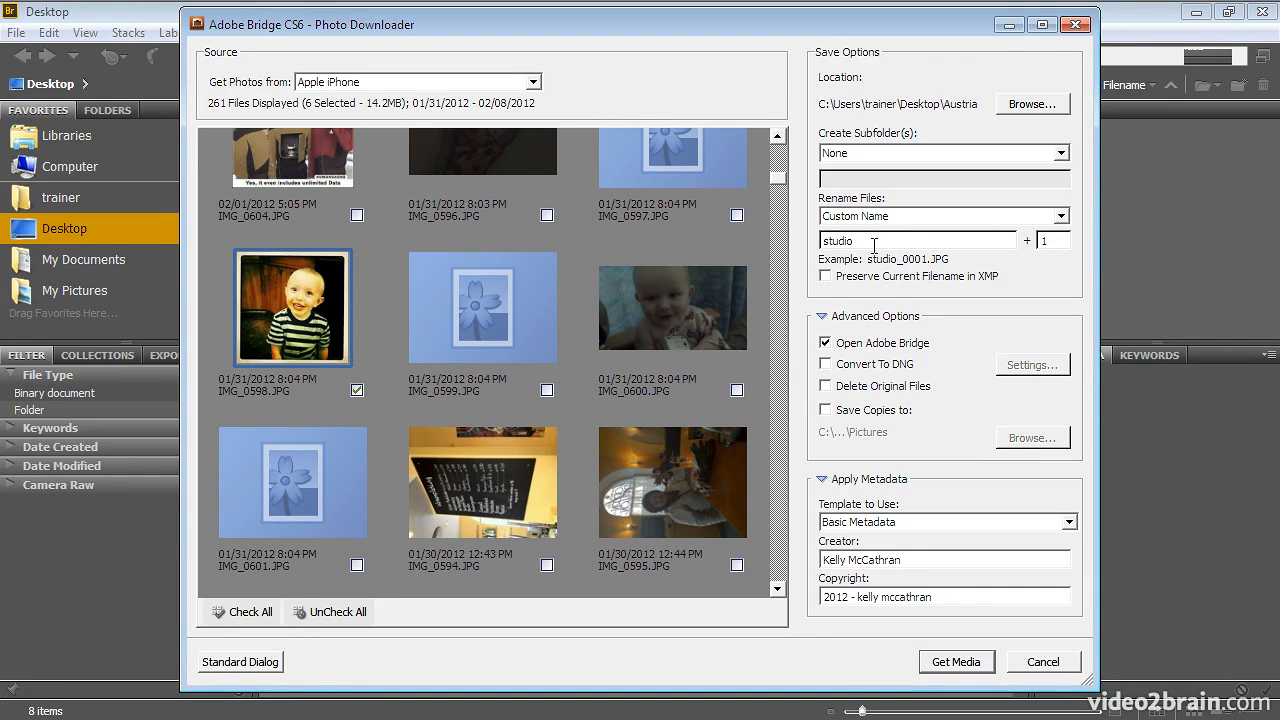
click(948, 665)
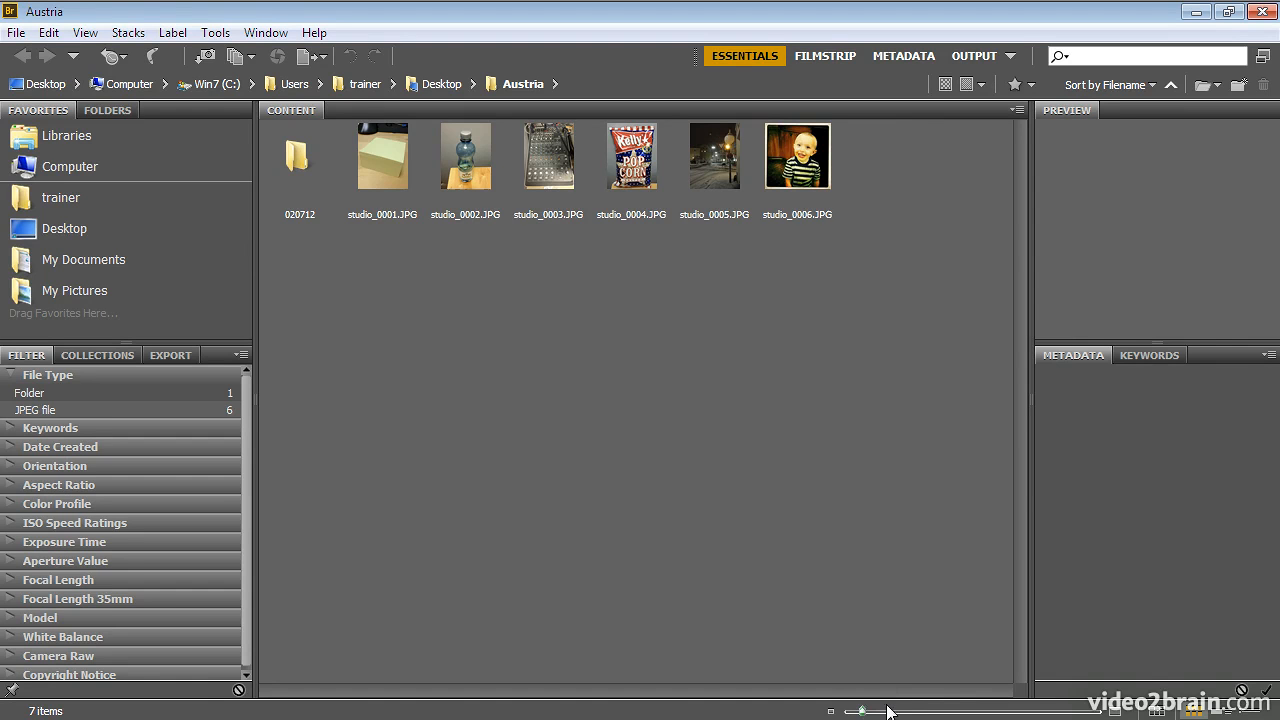
Enlarge the thumbnails and rename the boy's photo, studio_0006.JPG, with the child's first name.
drag(870, 712, 933, 713)
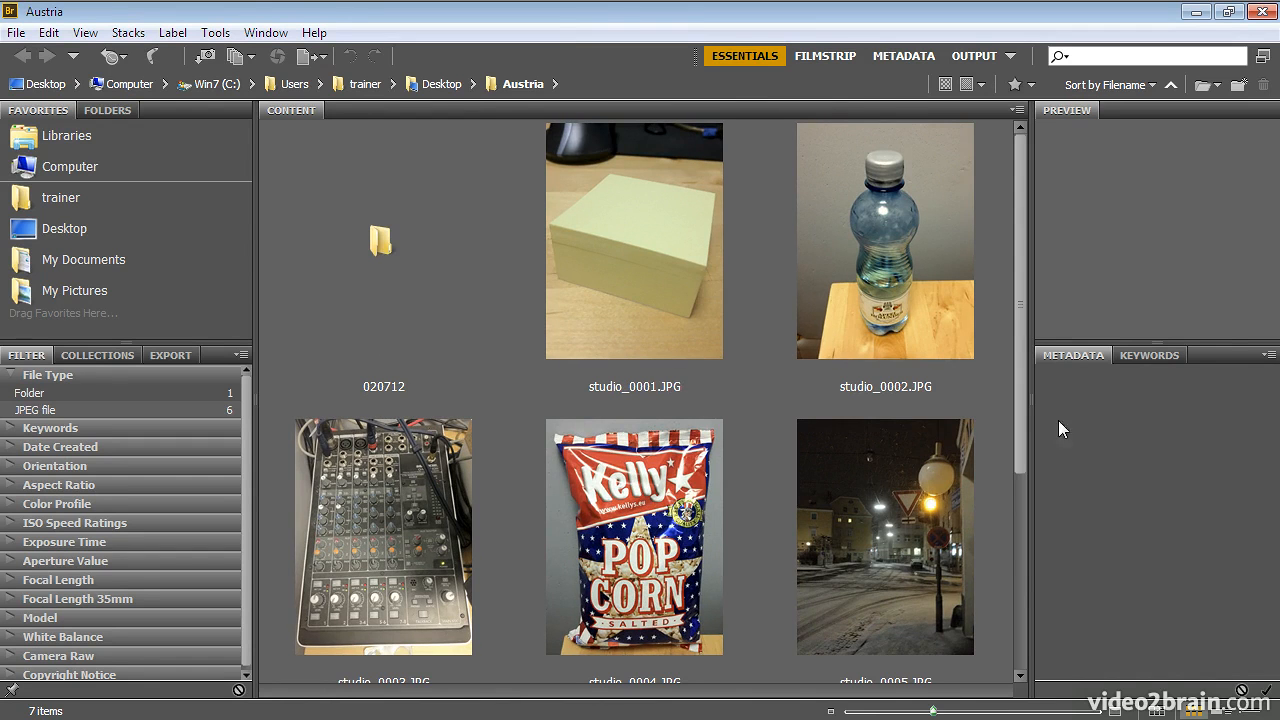
drag(1021, 377, 1027, 592)
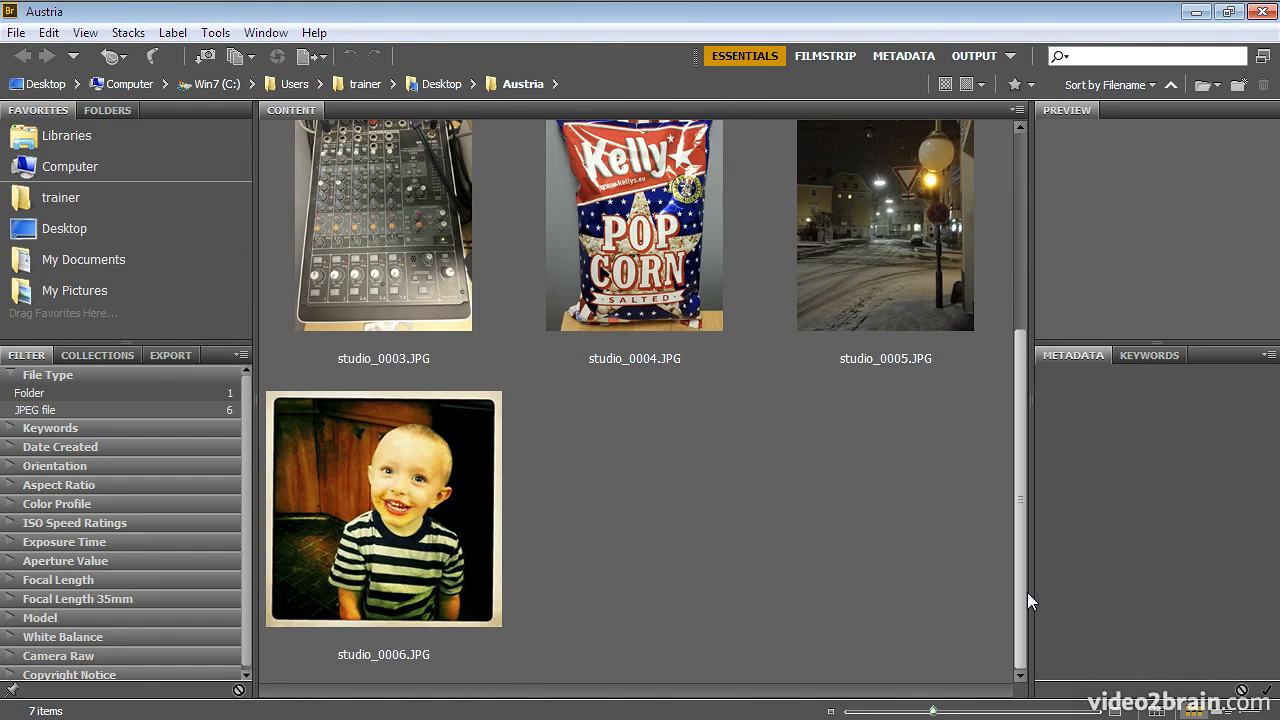
click(365, 655)
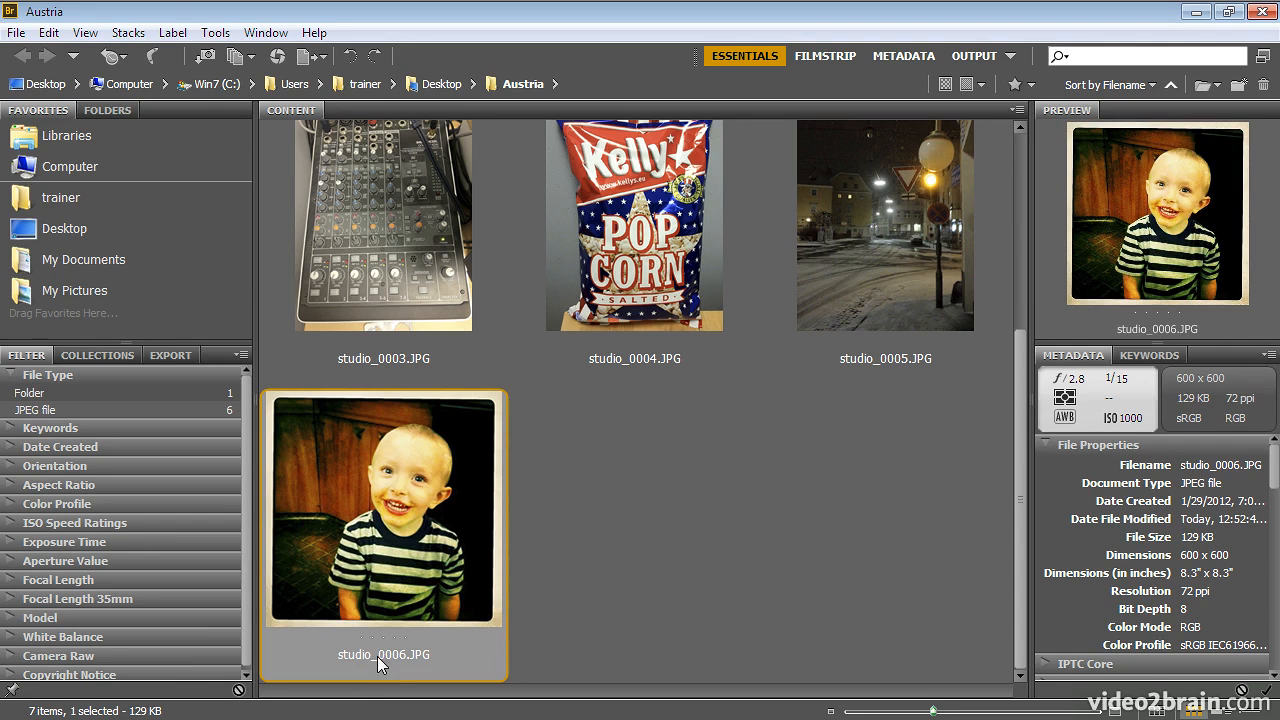
click(379, 656)
text(Roman)
key(Return)
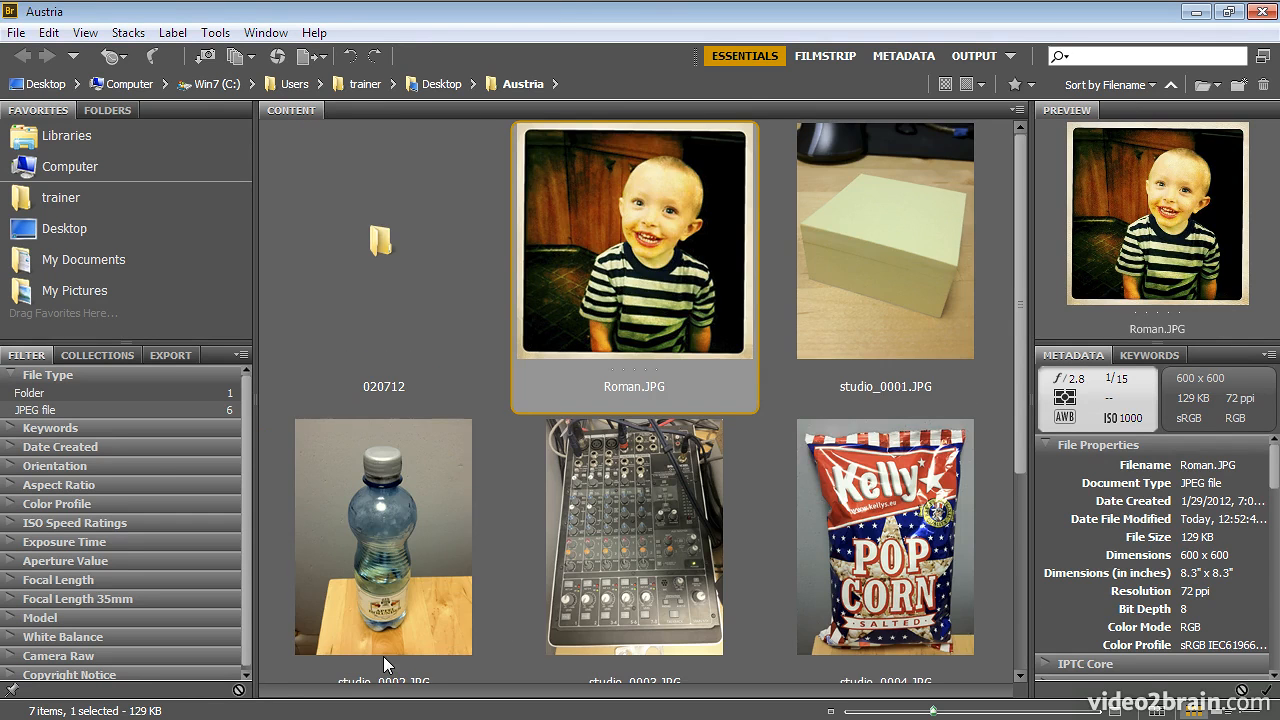
Rename the night street photo studio_0005.JPG as snowy_street, keeping its JPG extension.
drag(1023, 289, 1025, 518)
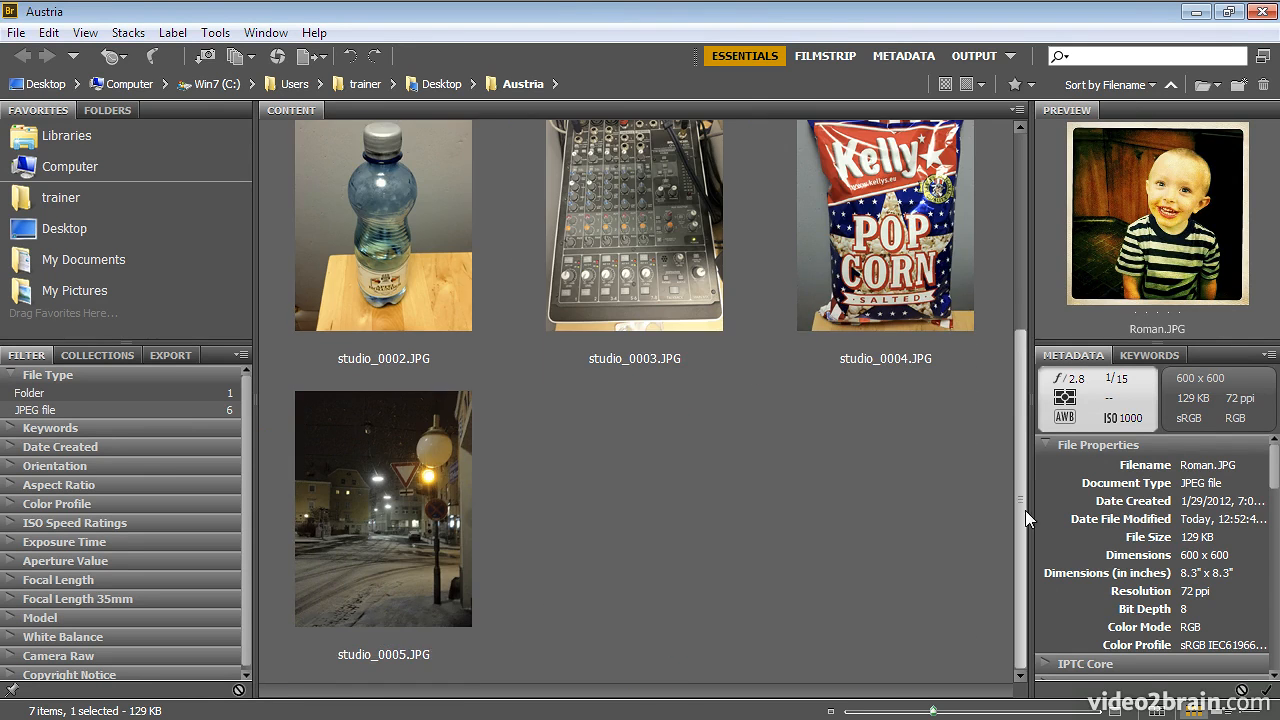
click(398, 658)
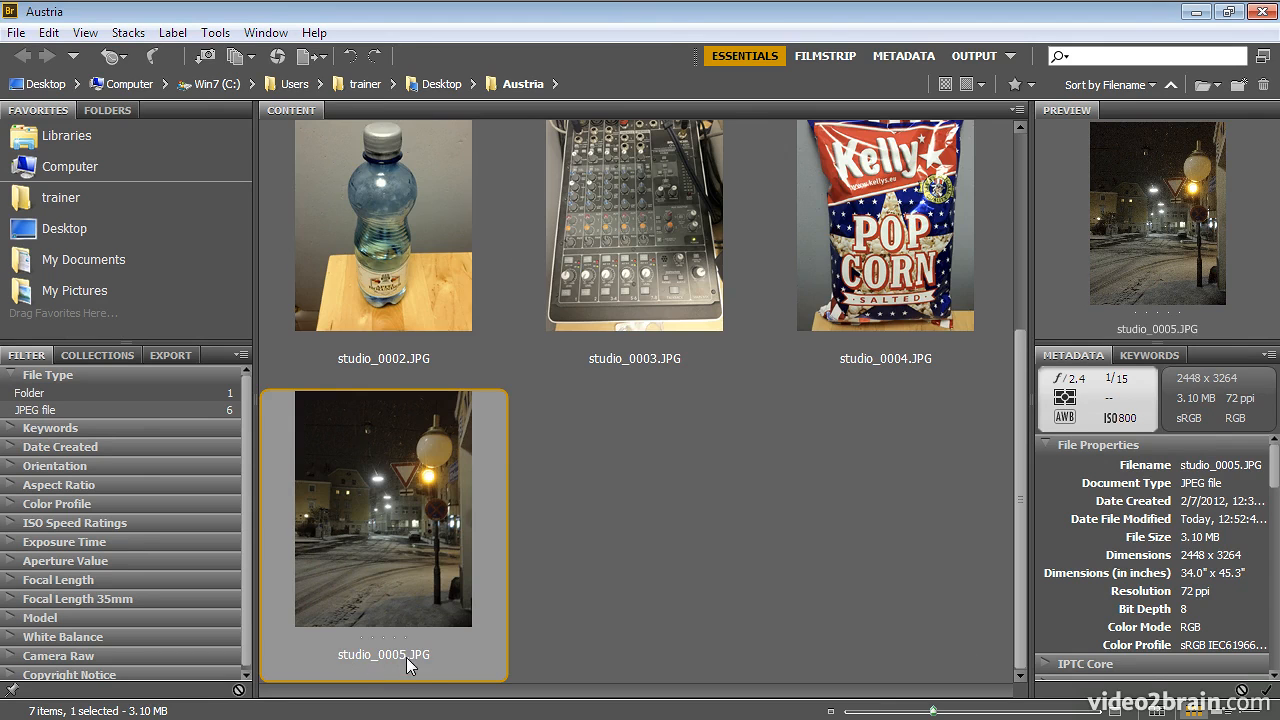
click(373, 657)
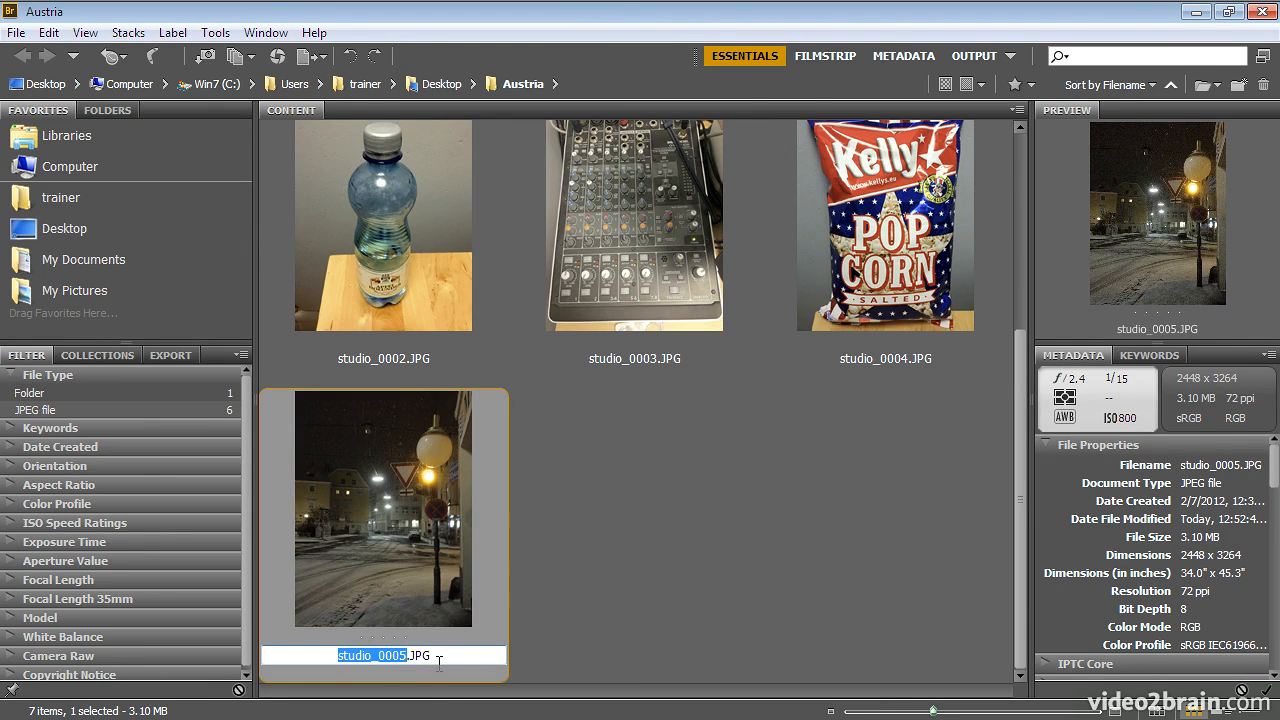
text(snowy_street)
key(Return)
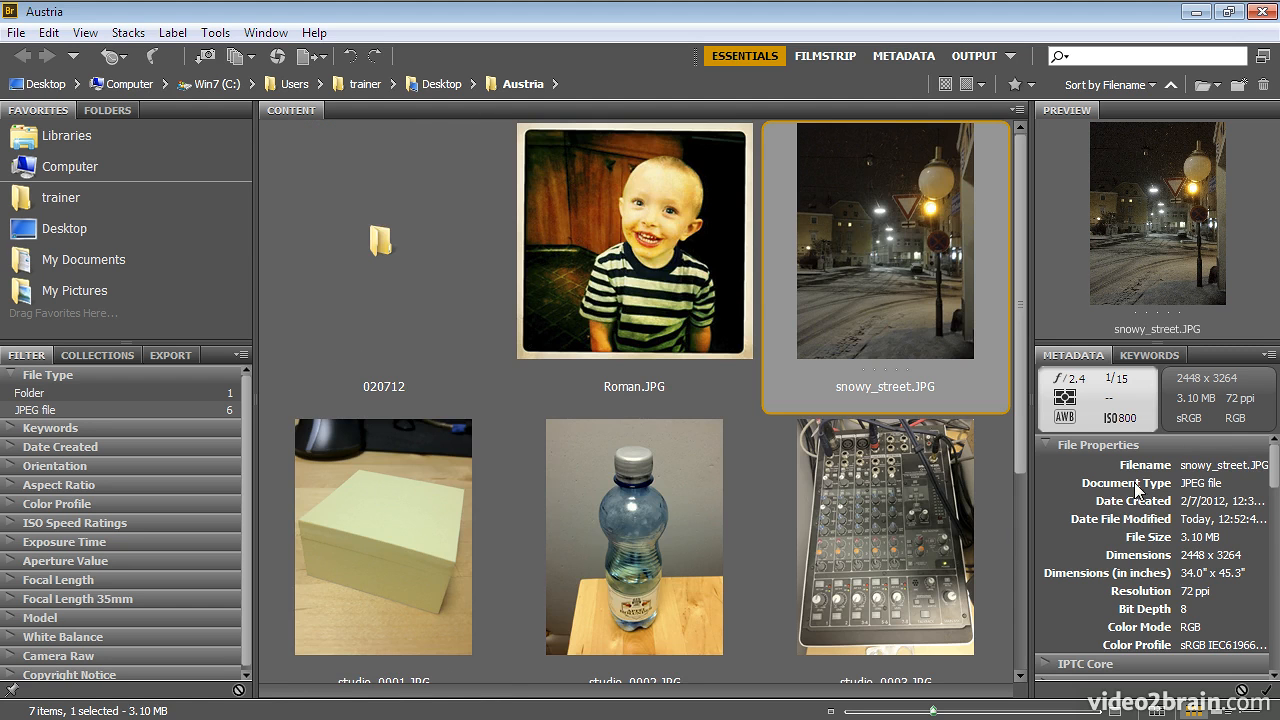
Examine the IPTC Core metadata of snowy_street.JPG, checking the Creator and Copyright Notice fields.
mouse_move(1276, 468)
mouse_down()
mouse_move(1277, 643)
mouse_move(1277, 445)
mouse_up()
click(1050, 664)
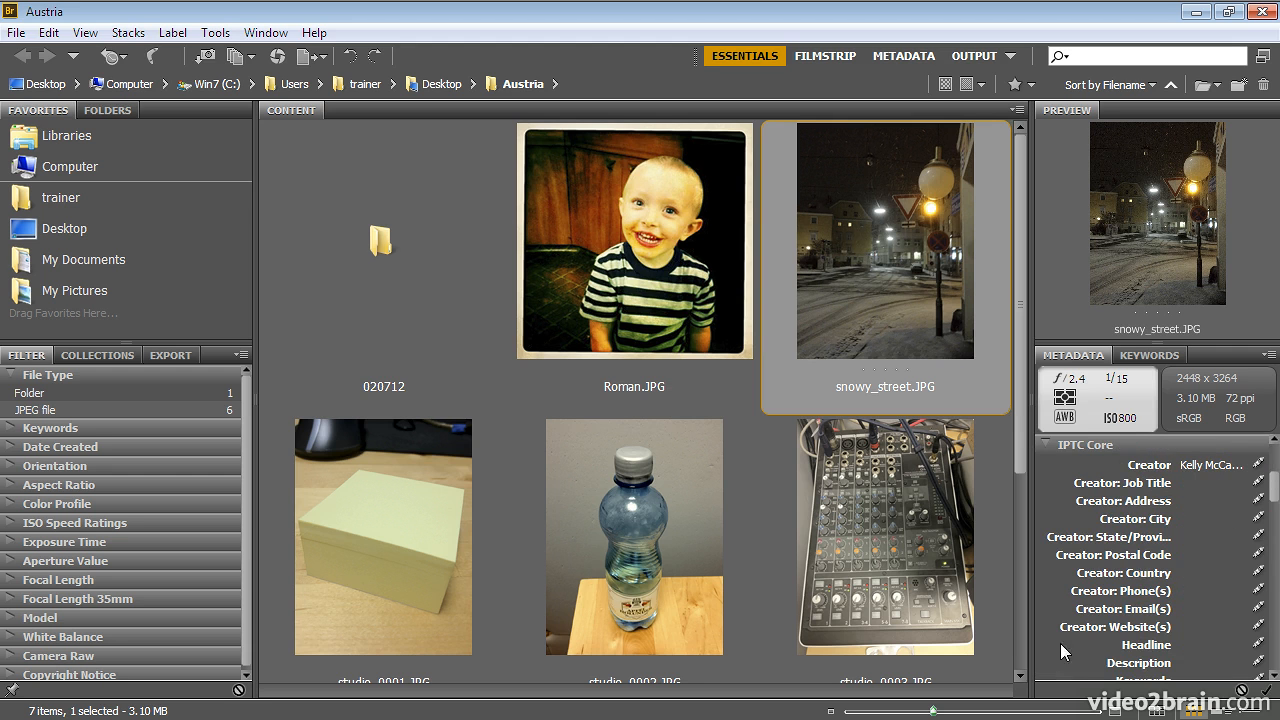
click(1190, 472)
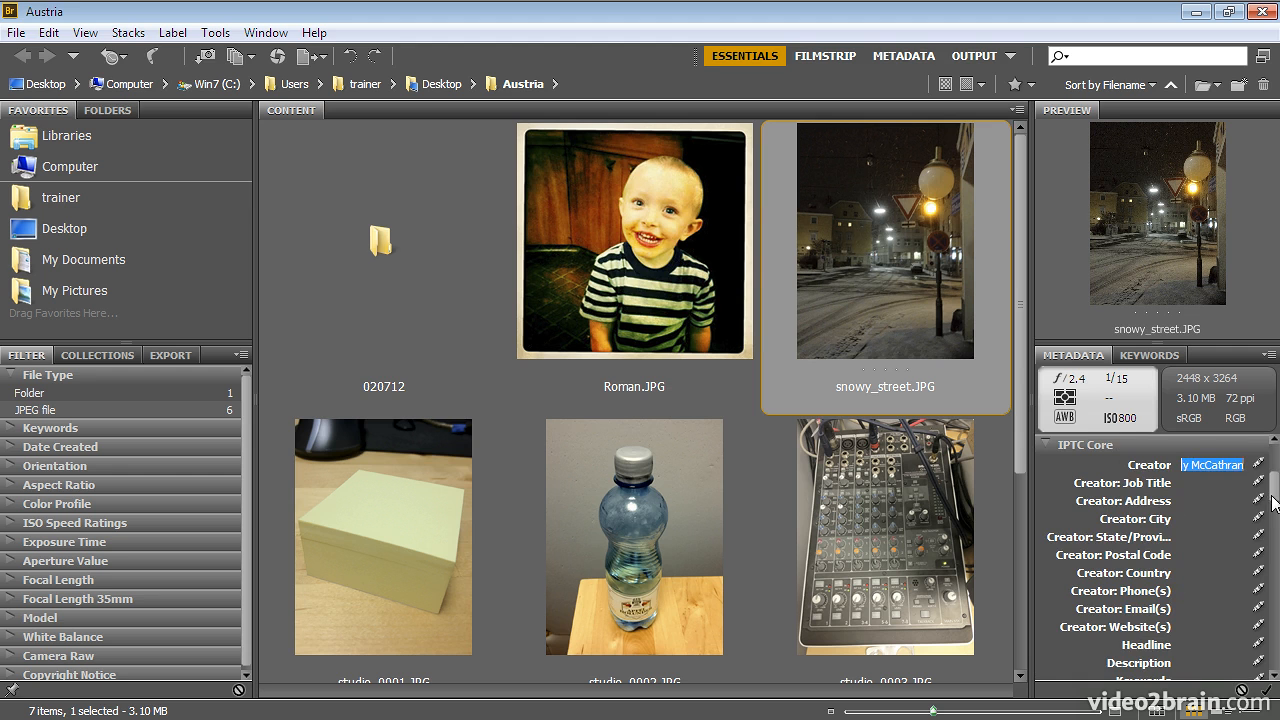
scroll(1275, 508, down, 3)
scroll(1275, 508, down, 1)
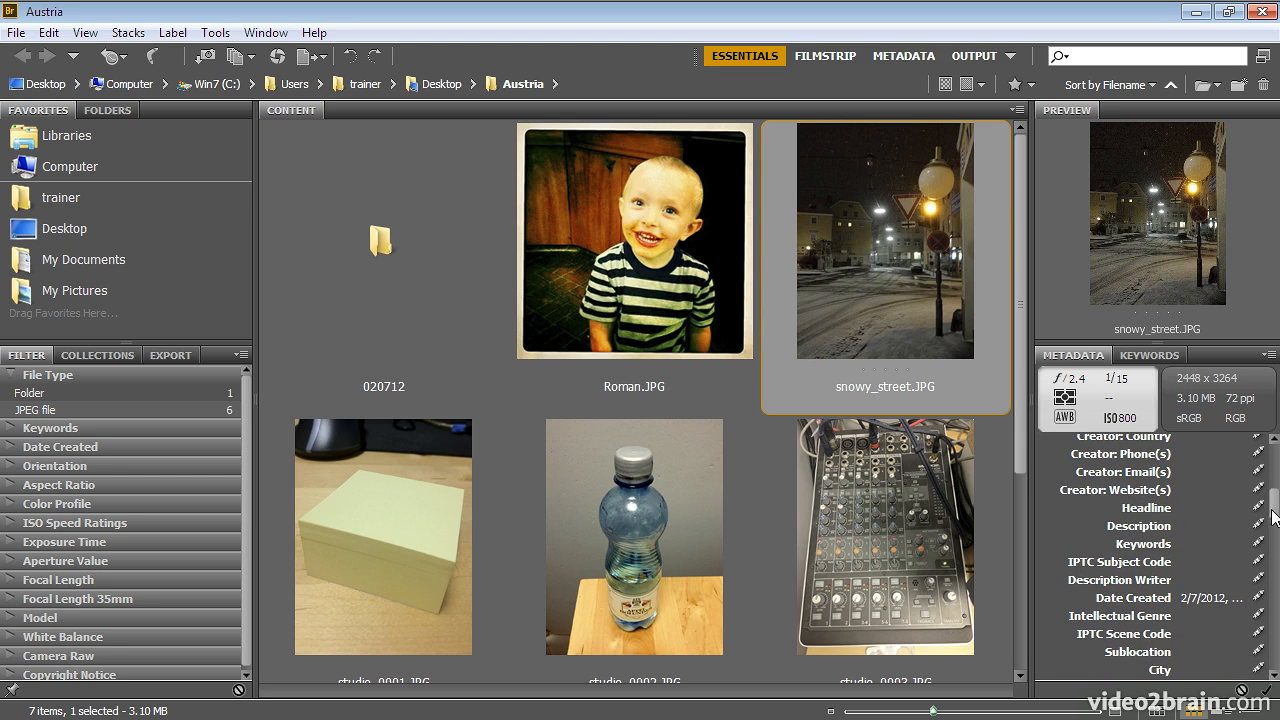
drag(1270, 515, 1277, 538)
scroll(1277, 538, down, 2)
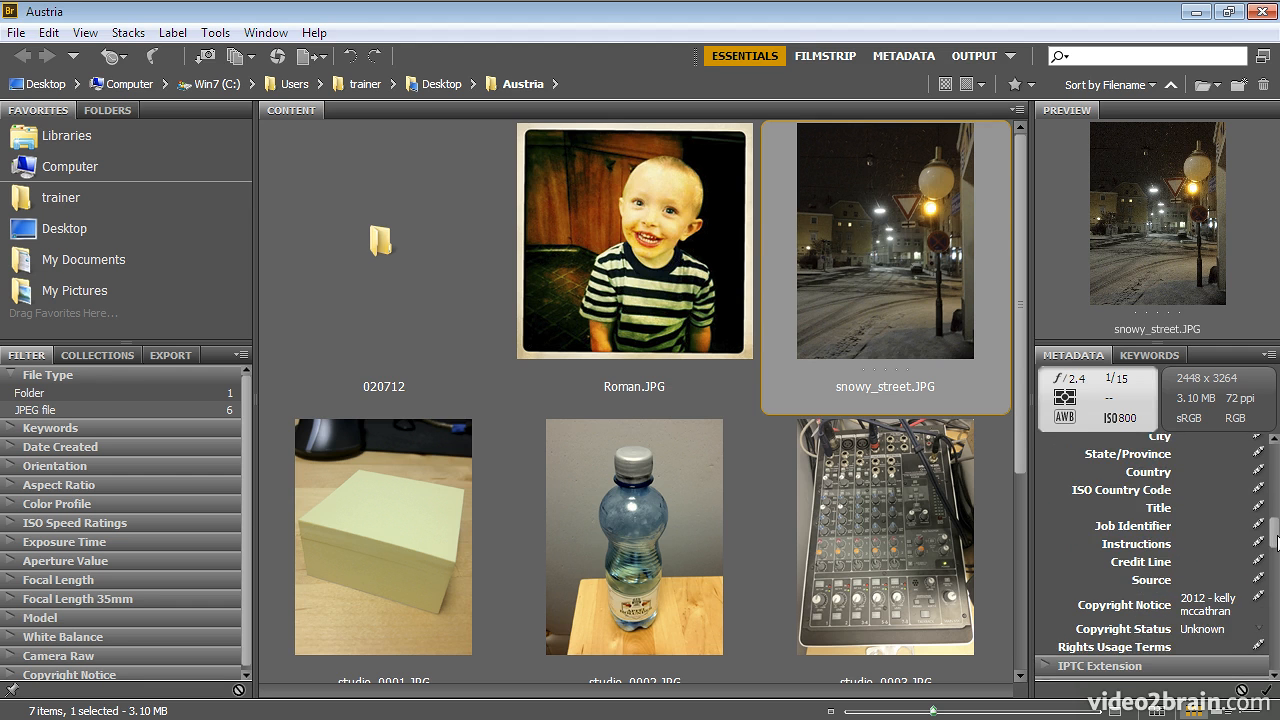
click(1221, 574)
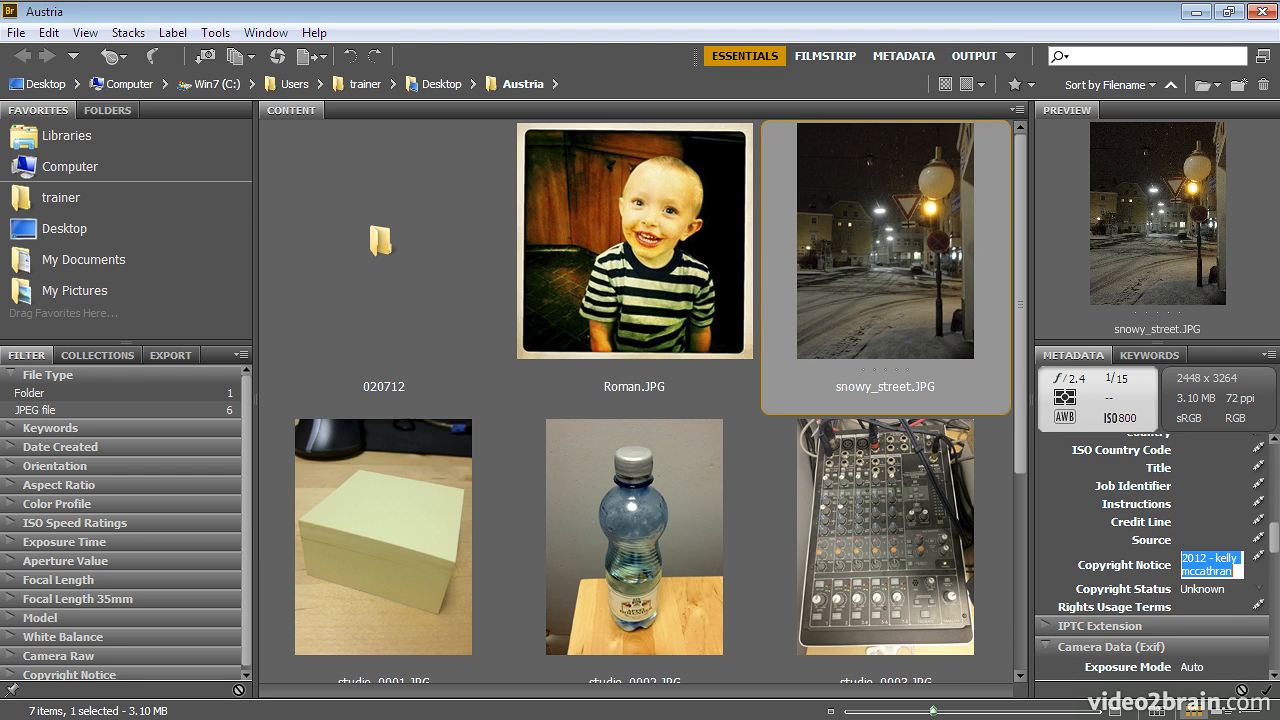